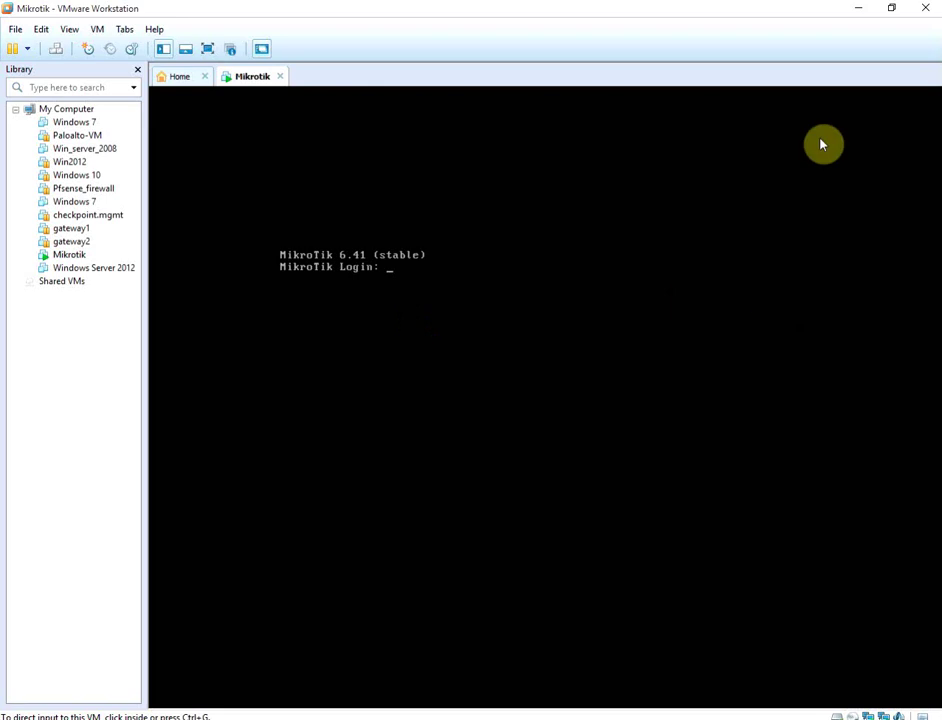
Step: Switch to WinBox, close the Queue List and Firewall windows, and bring up the interface list
click(855, 12)
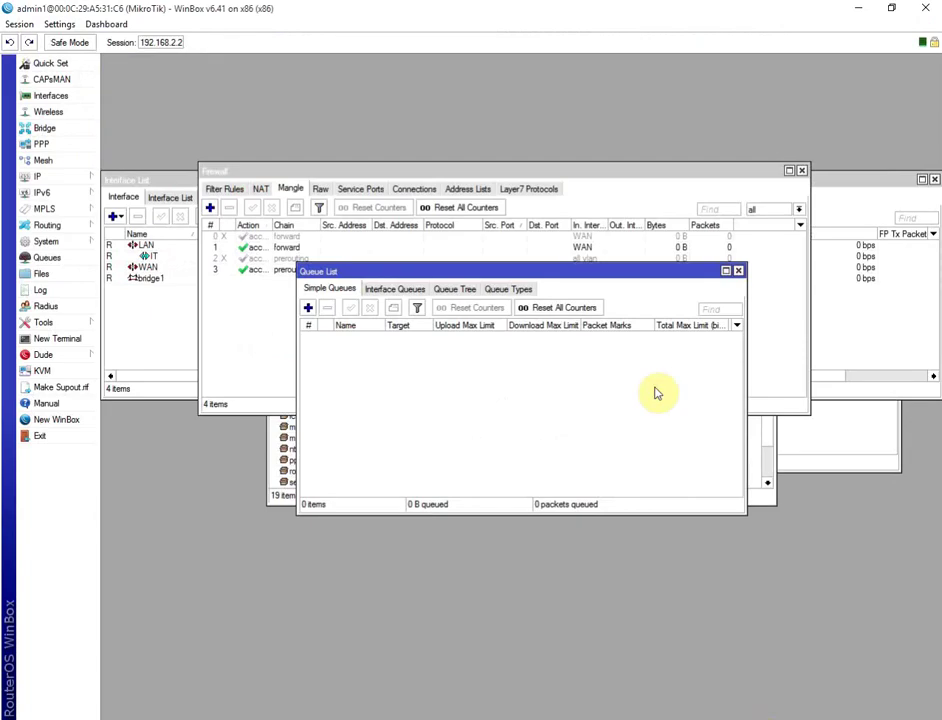
click(738, 271)
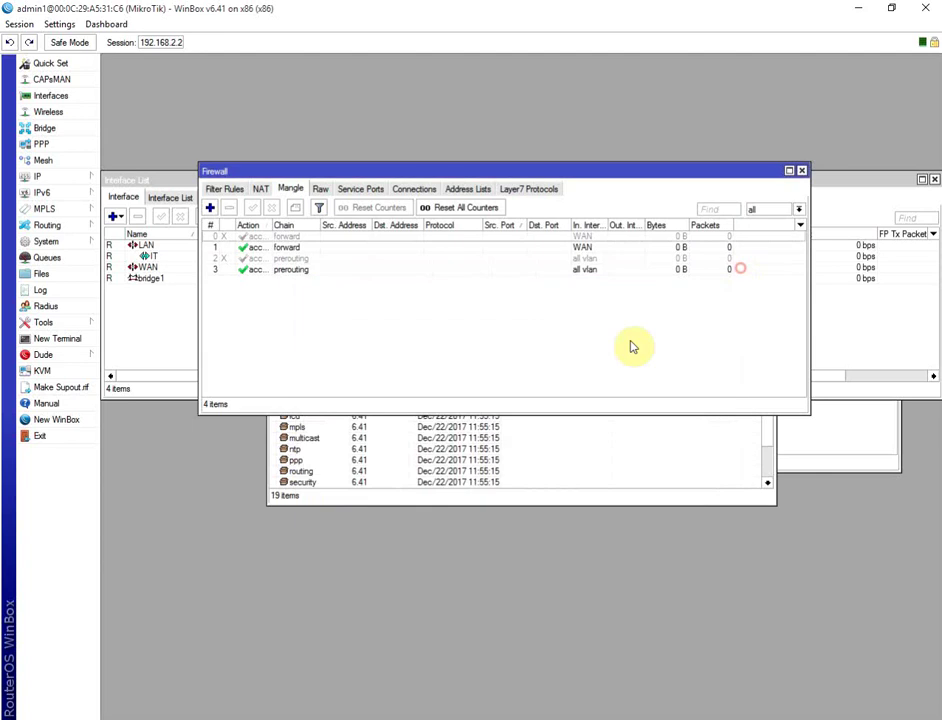
click(801, 171)
click(52, 80)
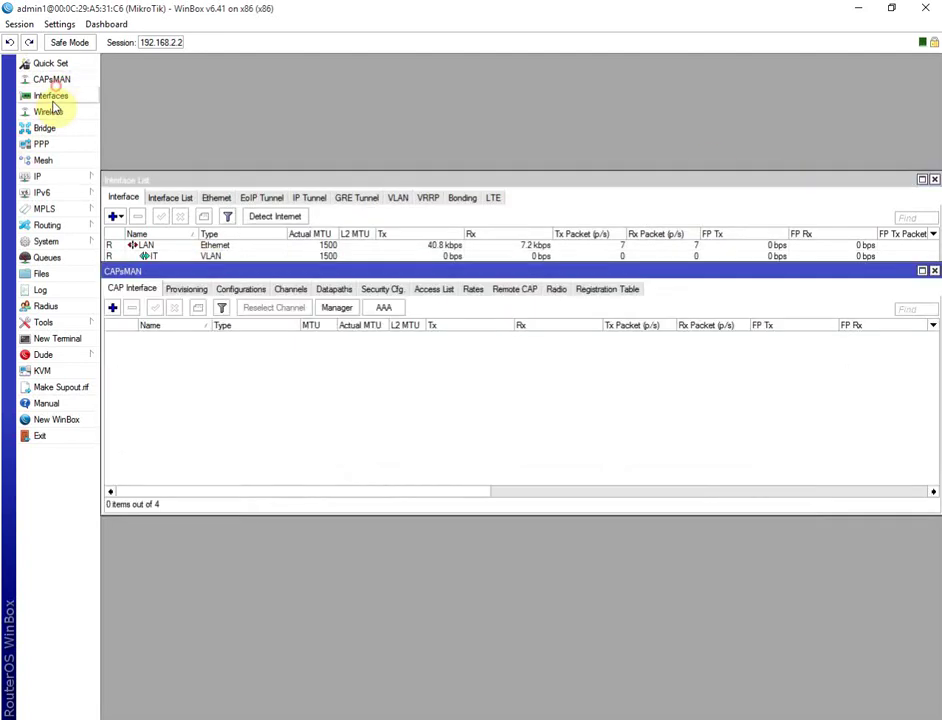
click(52, 96)
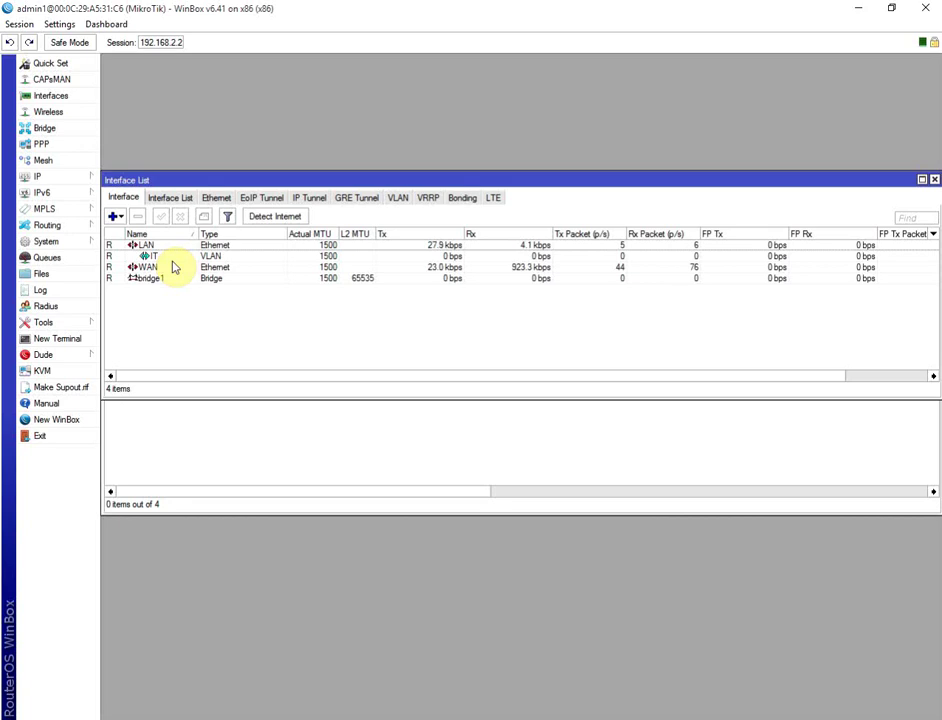
Step: Open the IP firewall configuration and show its mangle rules
click(70, 179)
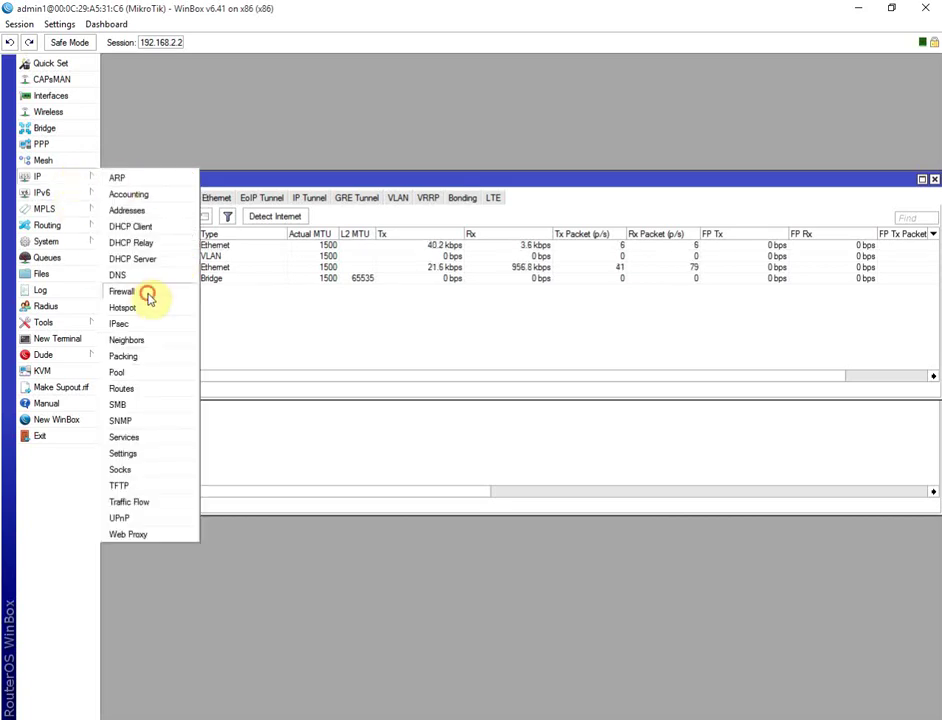
click(148, 293)
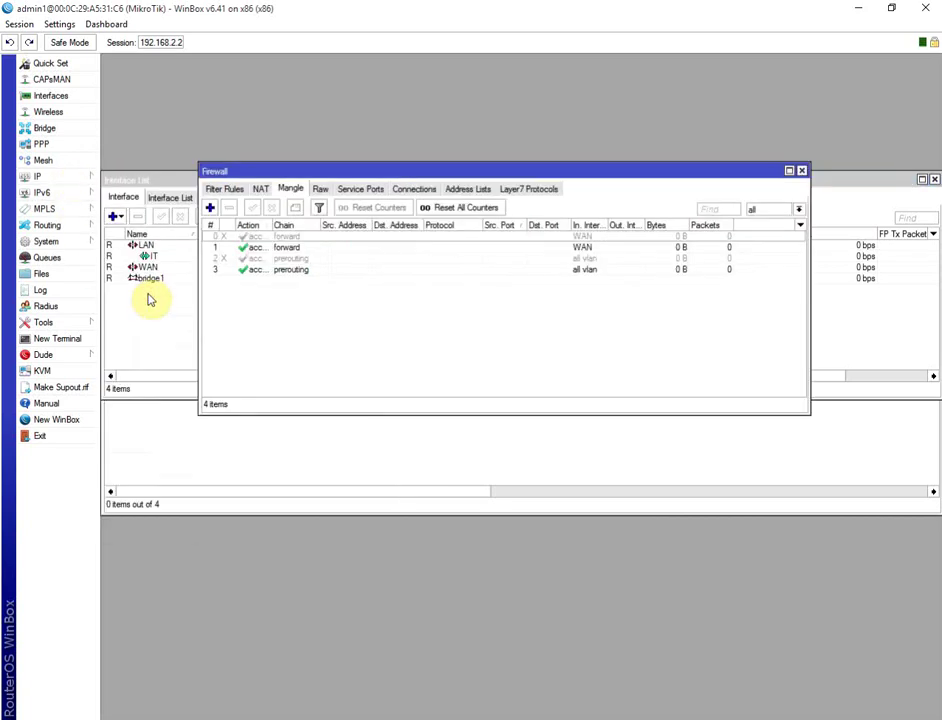
click(238, 190)
click(260, 189)
click(290, 190)
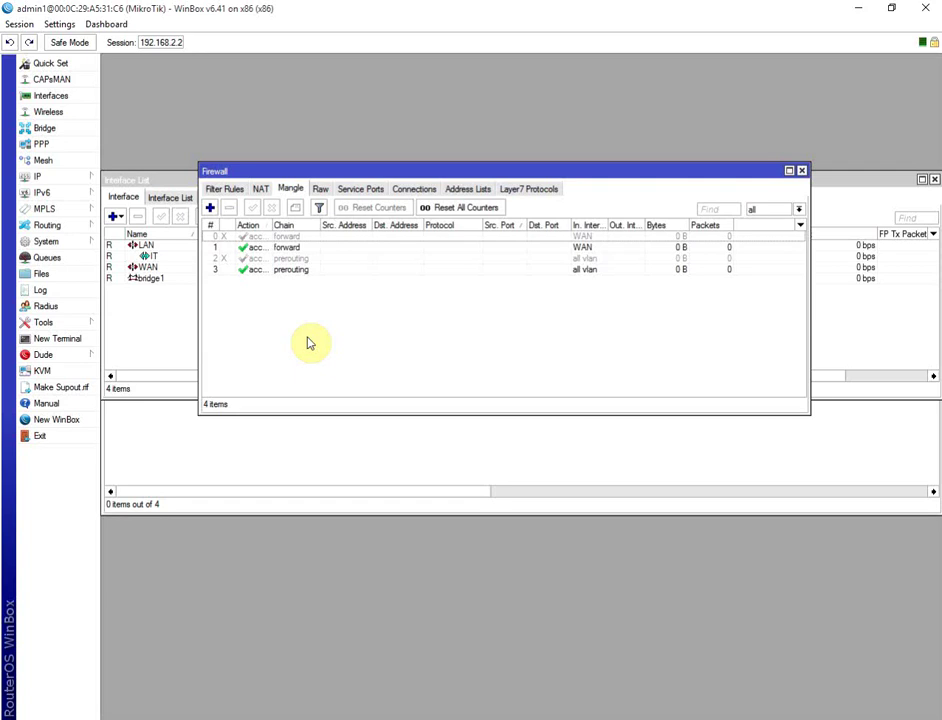
Step: Start a new mangle rule and set its chain to forward
click(210, 208)
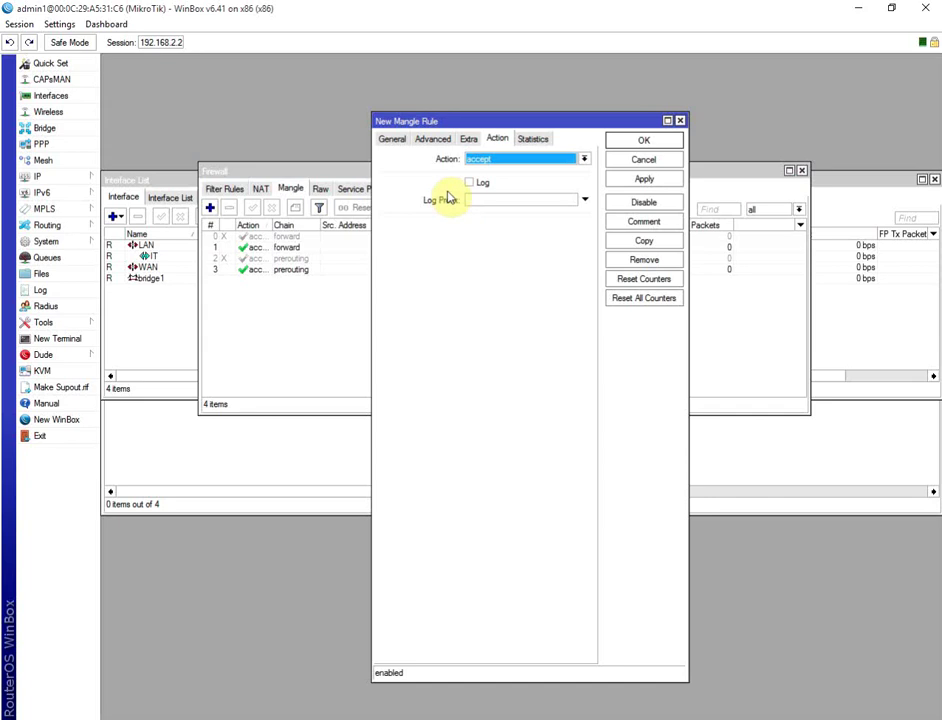
click(391, 142)
click(584, 162)
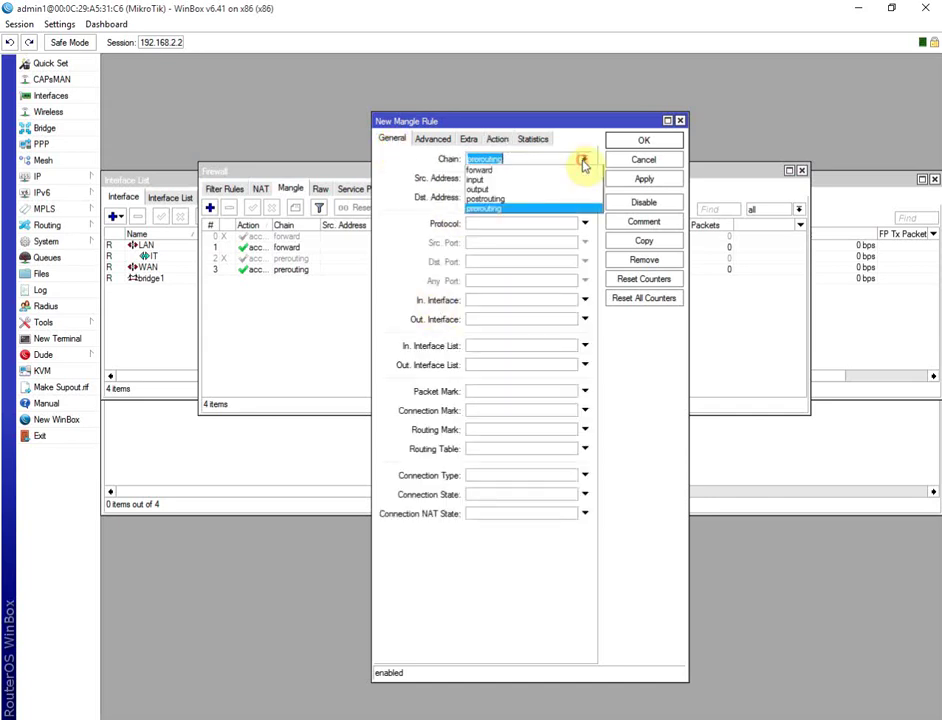
click(507, 174)
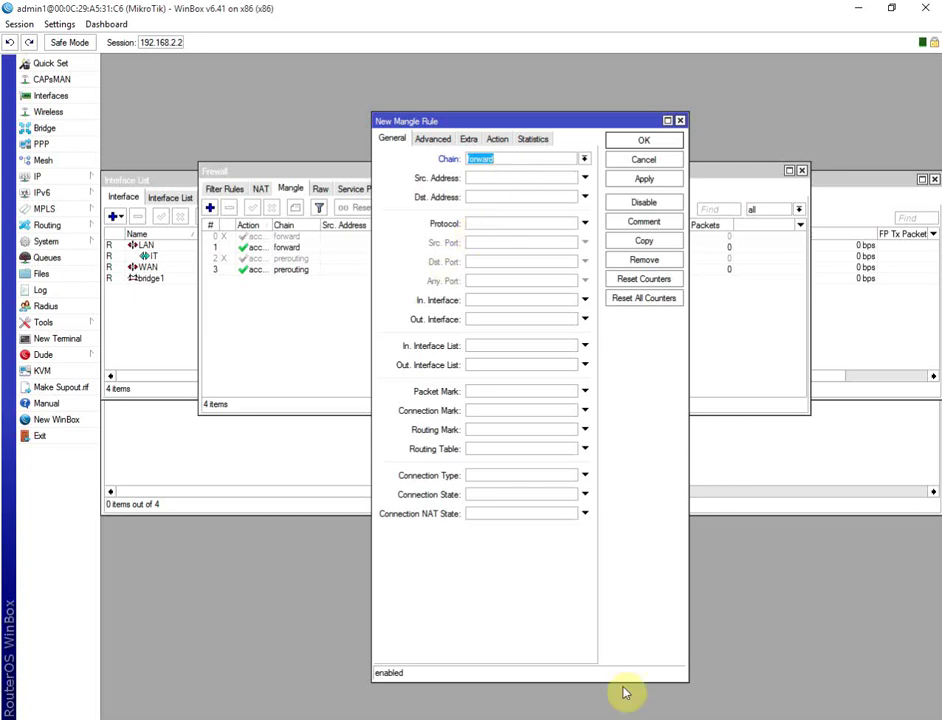
Step: Switch to Paint and handwrite the words tcp, udp and port in the blank area beside the network diagram
key(alt+Tab)
mouse_move(645, 160)
mouse_down()
mouse_move(650, 250)
mouse_move(663, 218)
mouse_move(688, 229)
mouse_move(684, 238)
mouse_up()
mouse_move(696, 214)
mouse_down()
mouse_move(697, 265)
mouse_move(690, 238)
mouse_up()
mouse_move(660, 292)
mouse_down()
mouse_move(677, 324)
mouse_move(683, 290)
mouse_move(694, 311)
mouse_move(697, 298)
mouse_up()
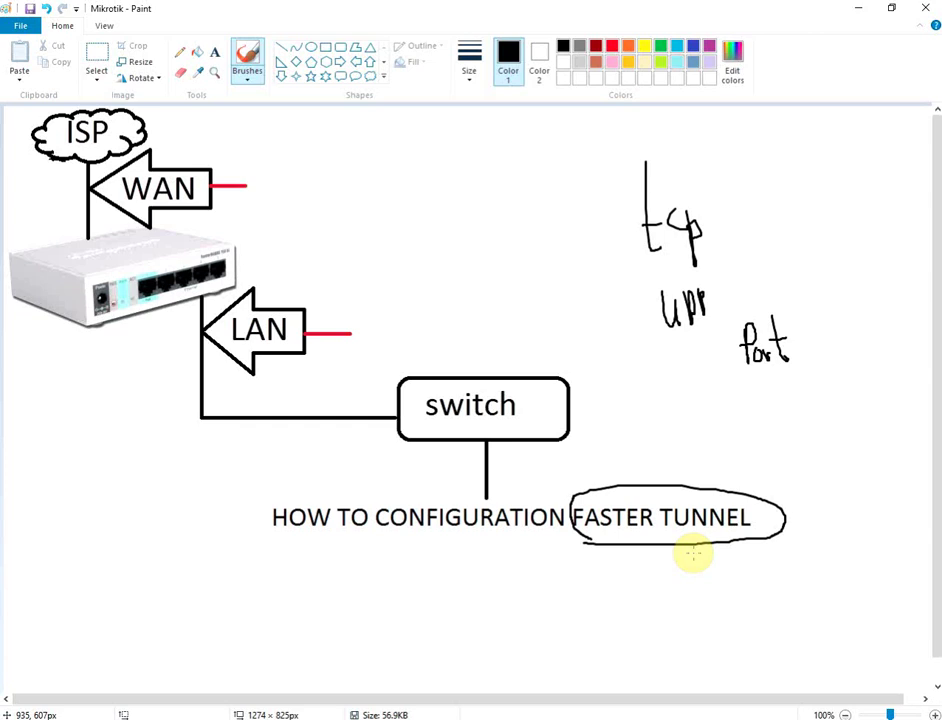
Step: Switch back to WinBox and set the new mangle rule's protocol to tcp
key(alt+Tab)
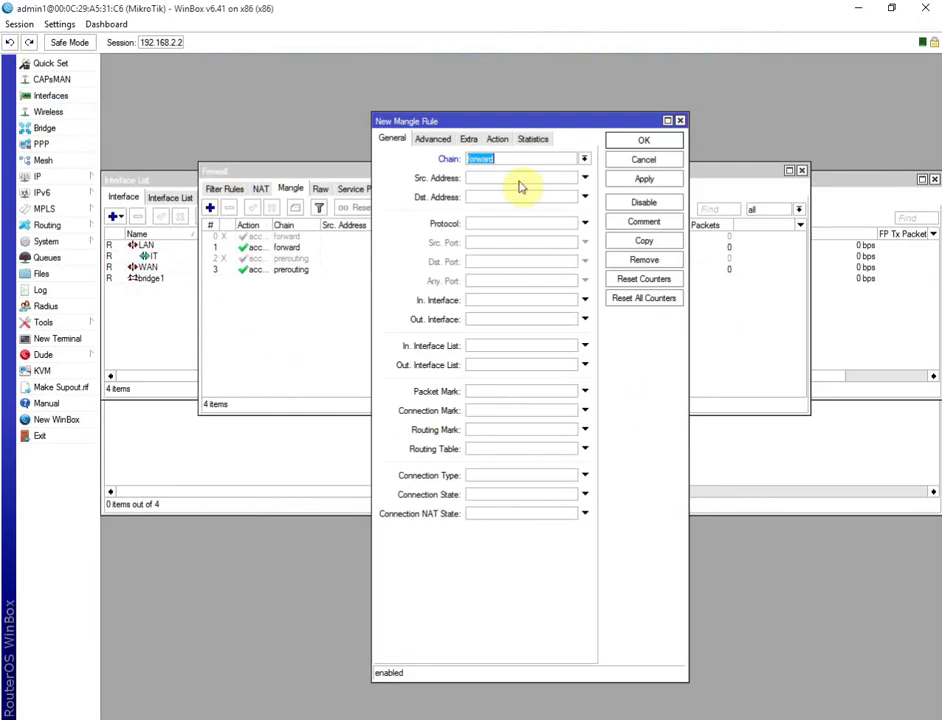
click(584, 224)
click(552, 228)
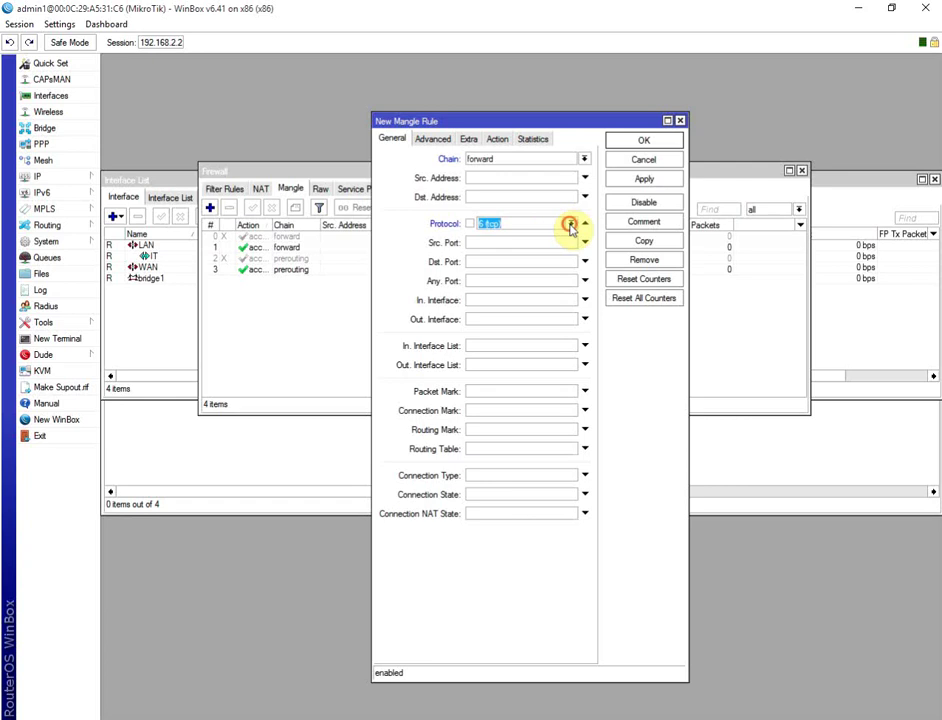
click(570, 223)
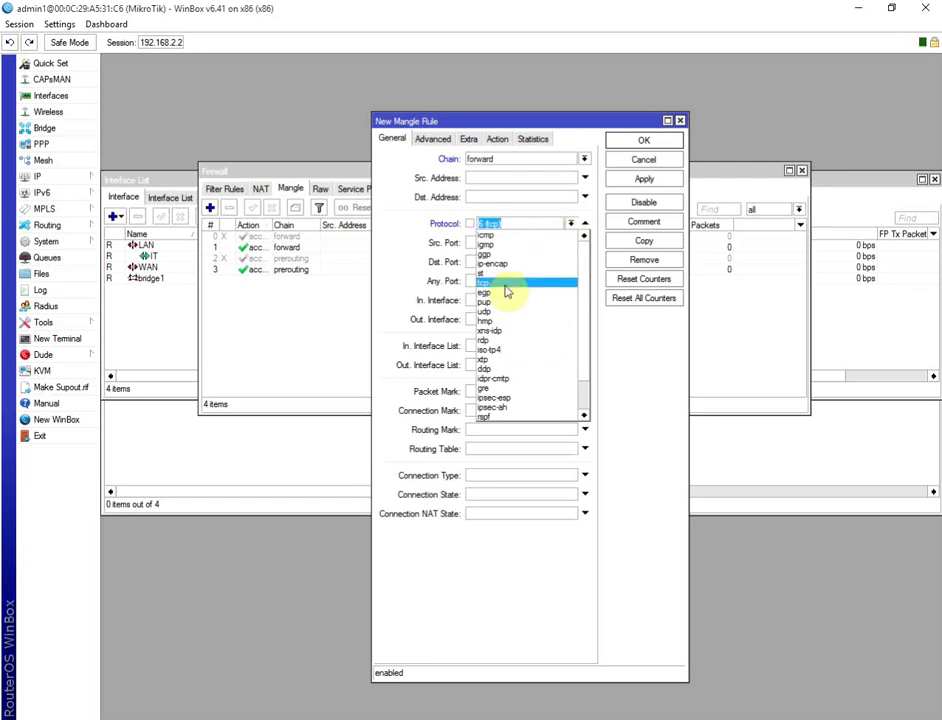
click(536, 208)
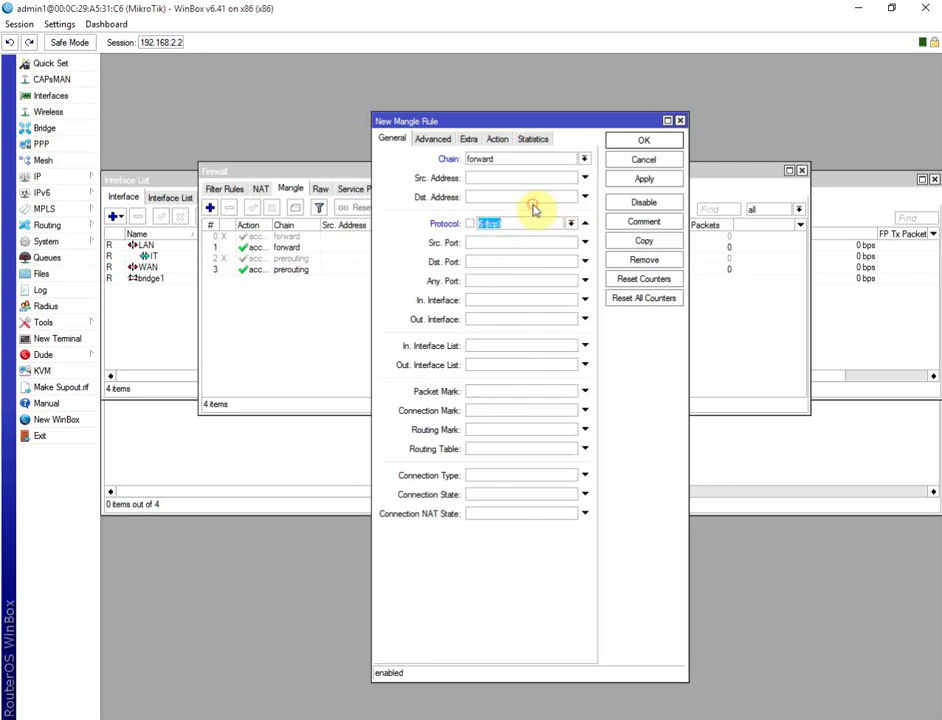
click(479, 264)
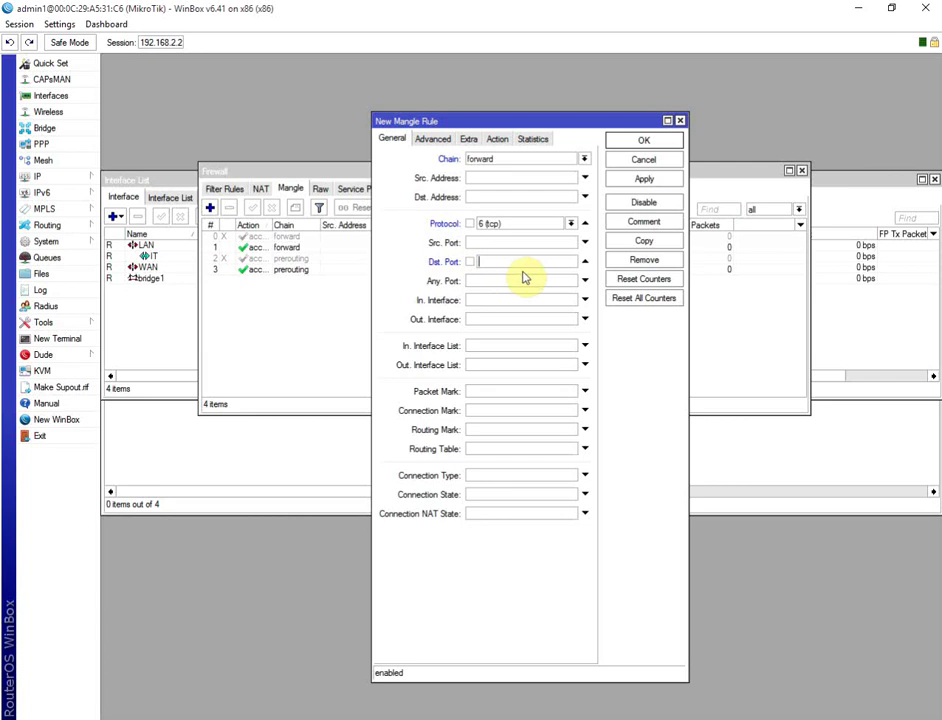
text(5100)
key(BackSpace)
key(BackSpace)
key(BackSpace)
key(BackSpace)
text(9100-41900)
key(BackSpace)
key(BackSpace)
key(Right)
key(Right)
key(Right)
key(BackSpace)
key(BackSpace)
text(91)
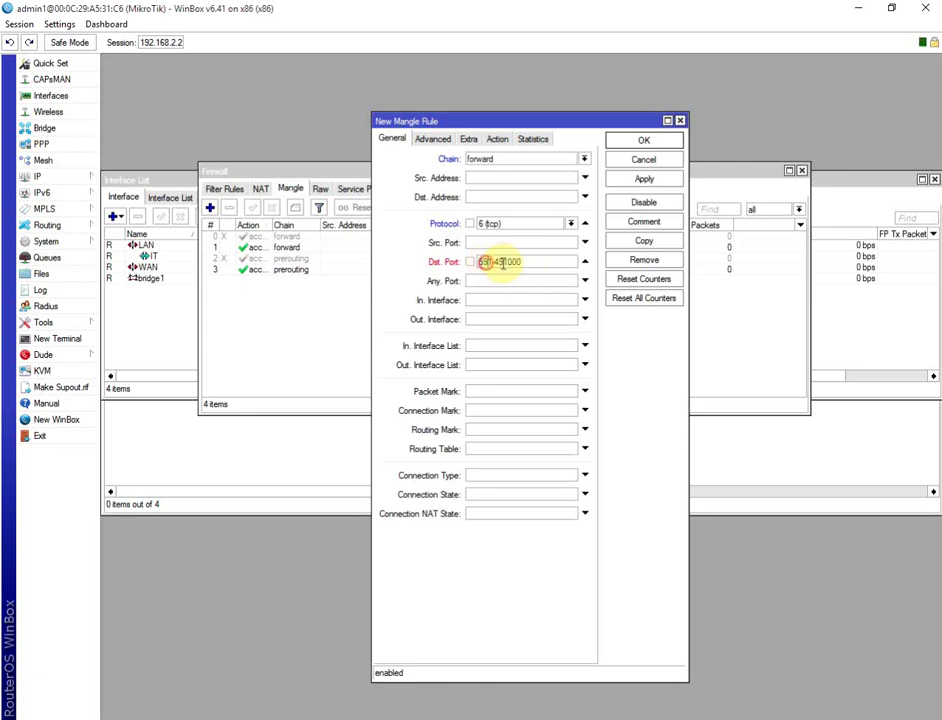
key(ctrl+a)
key(ctrl+v)
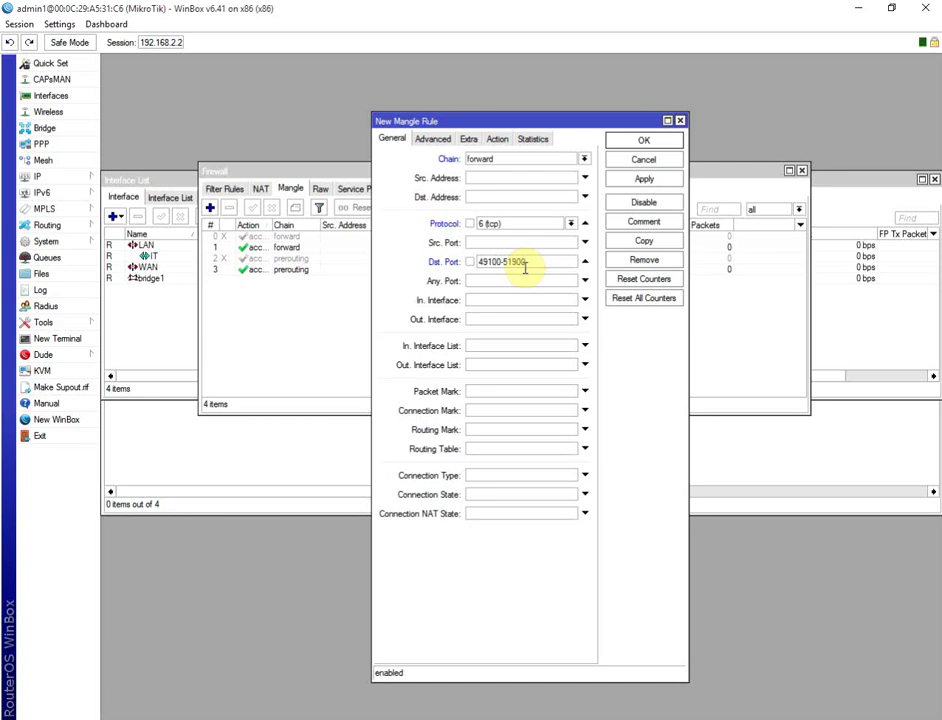
Step: Set the rule's action to mark connection with the new connection mark fast-connection
click(498, 140)
click(583, 159)
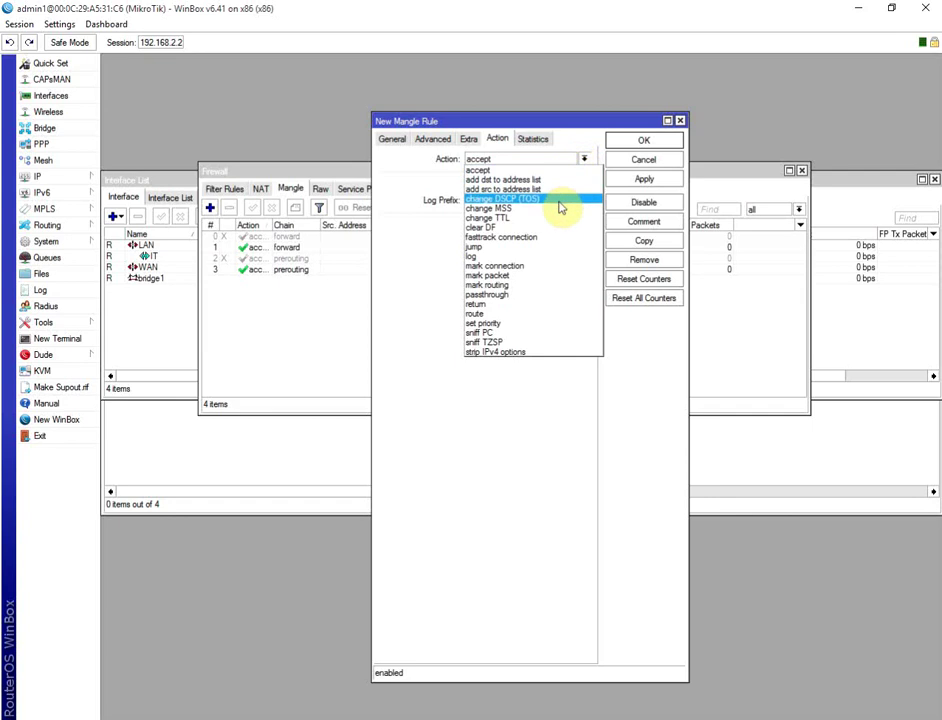
click(542, 268)
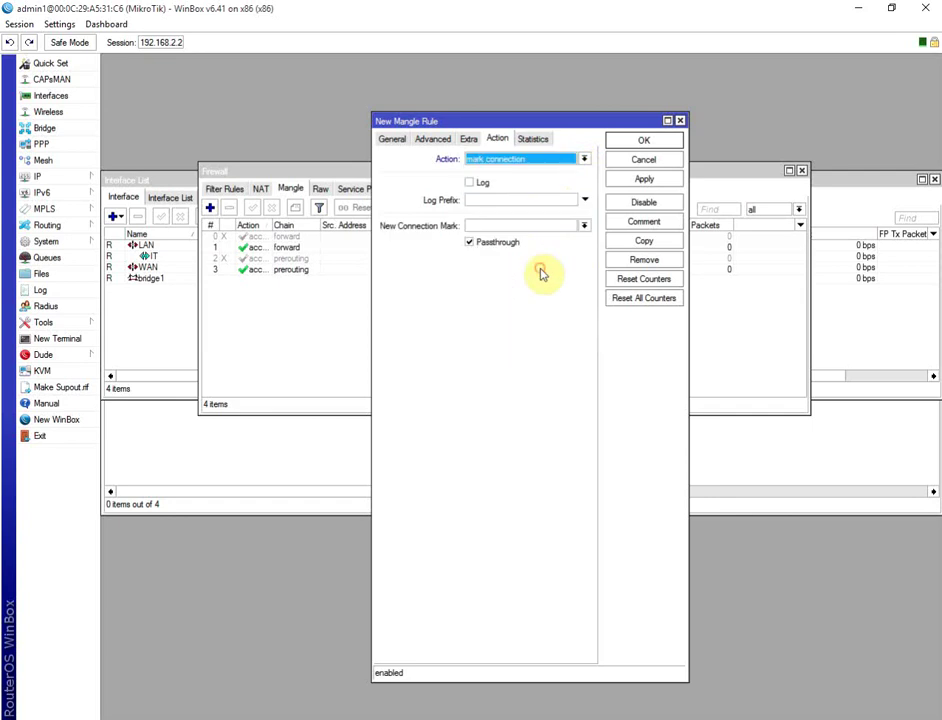
click(503, 226)
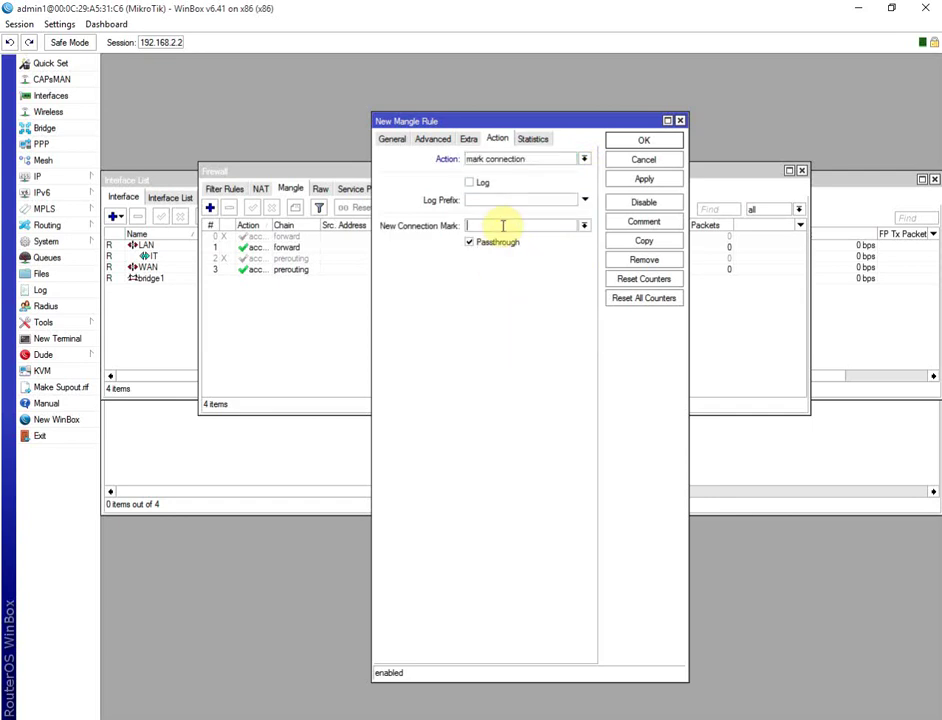
text(fast-connection)
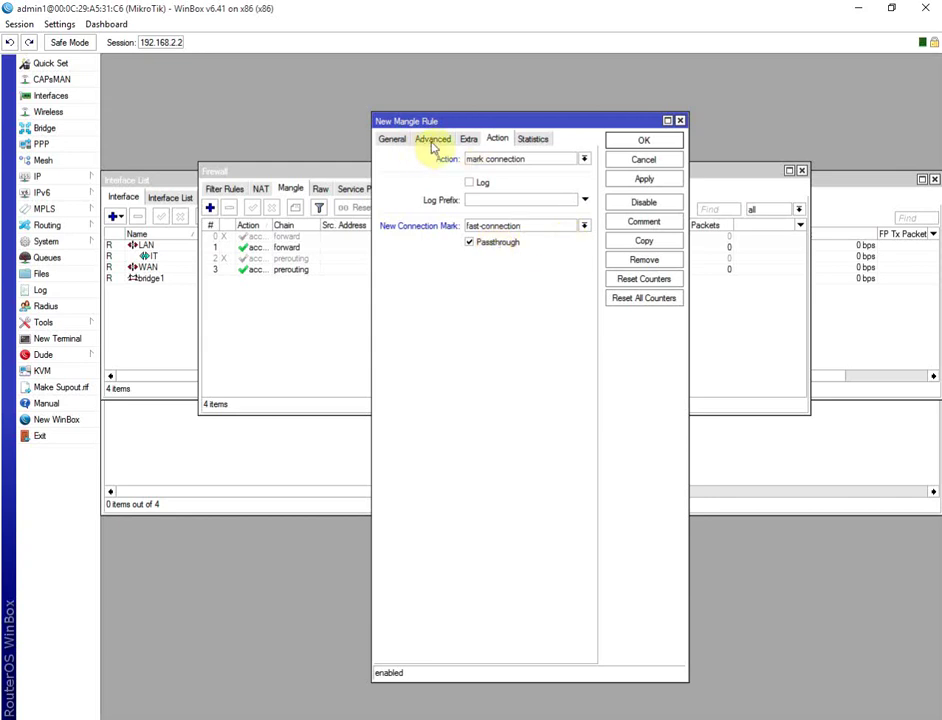
Step: Review the tcp rule's general settings, then apply and save the rule
click(430, 140)
click(394, 141)
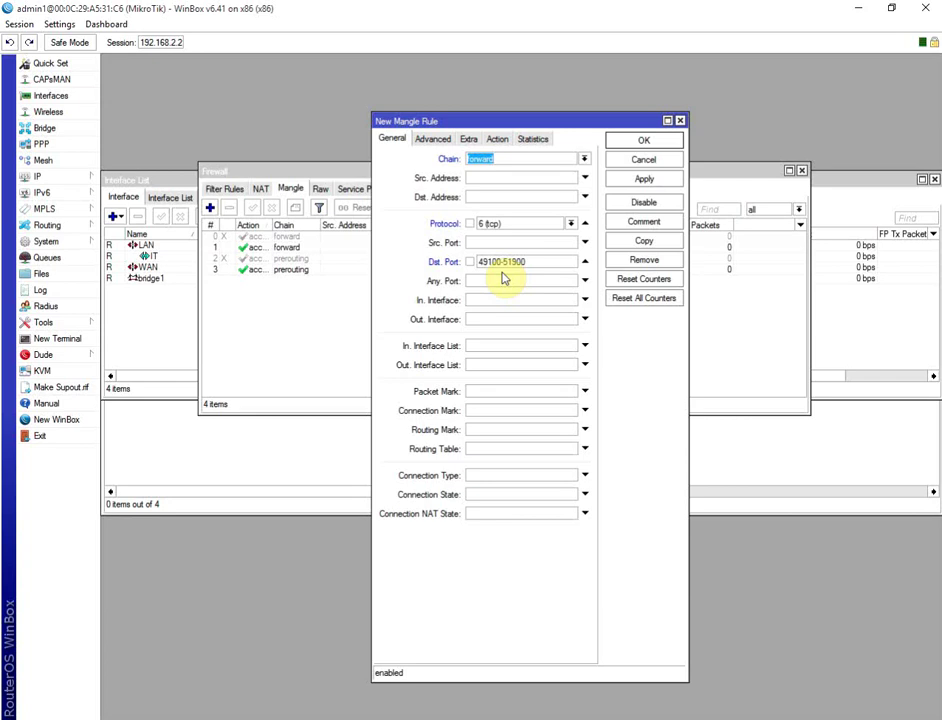
click(644, 179)
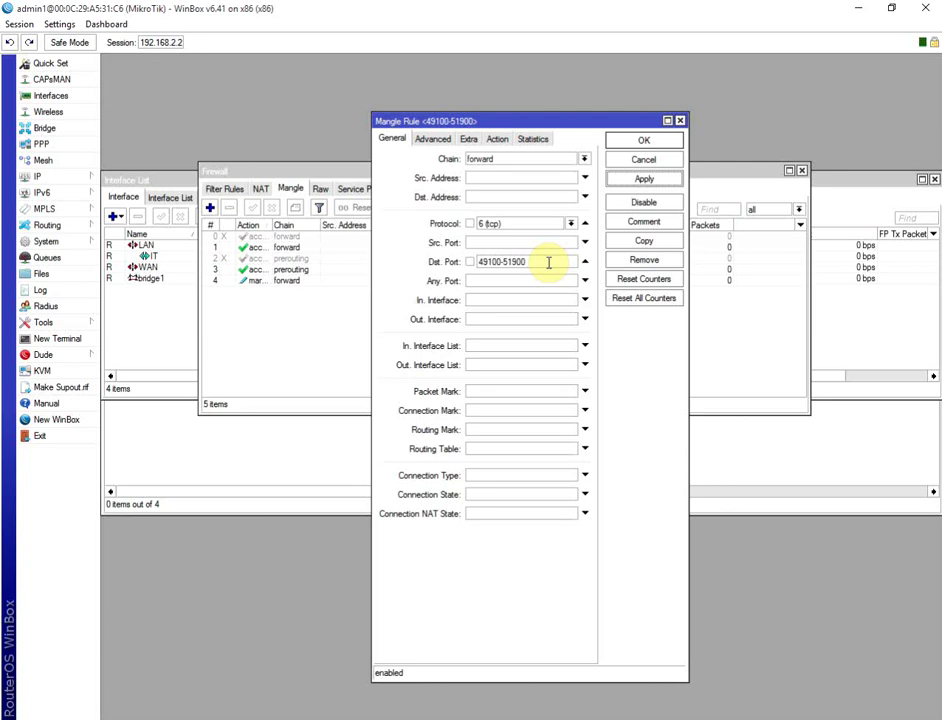
click(648, 143)
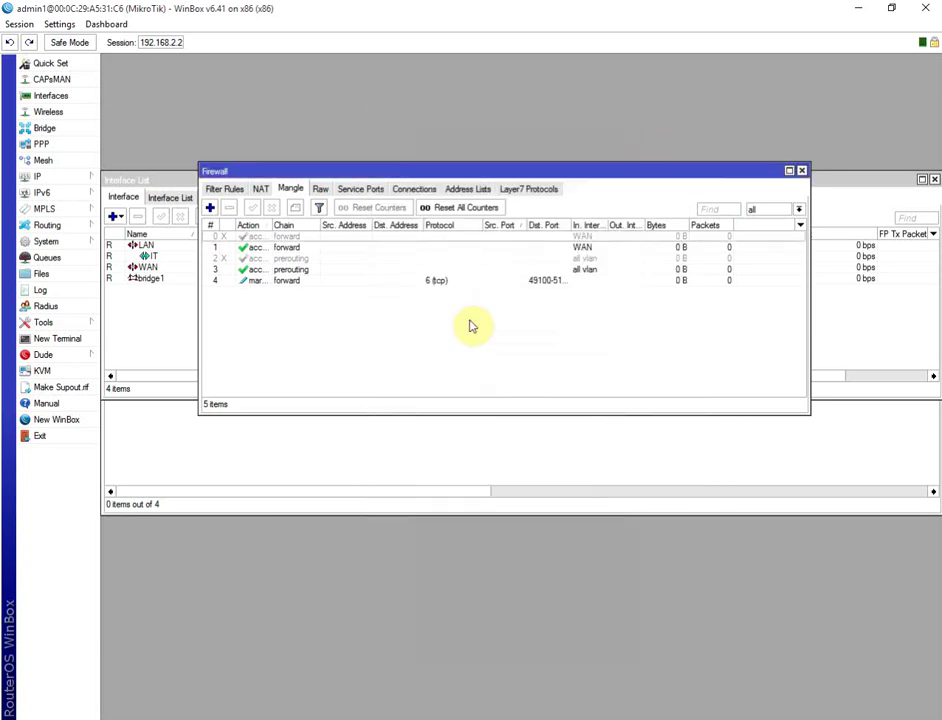
Step: Start another mangle rule with chain forward, protocol udp and destination port range 4000-5000
click(287, 281)
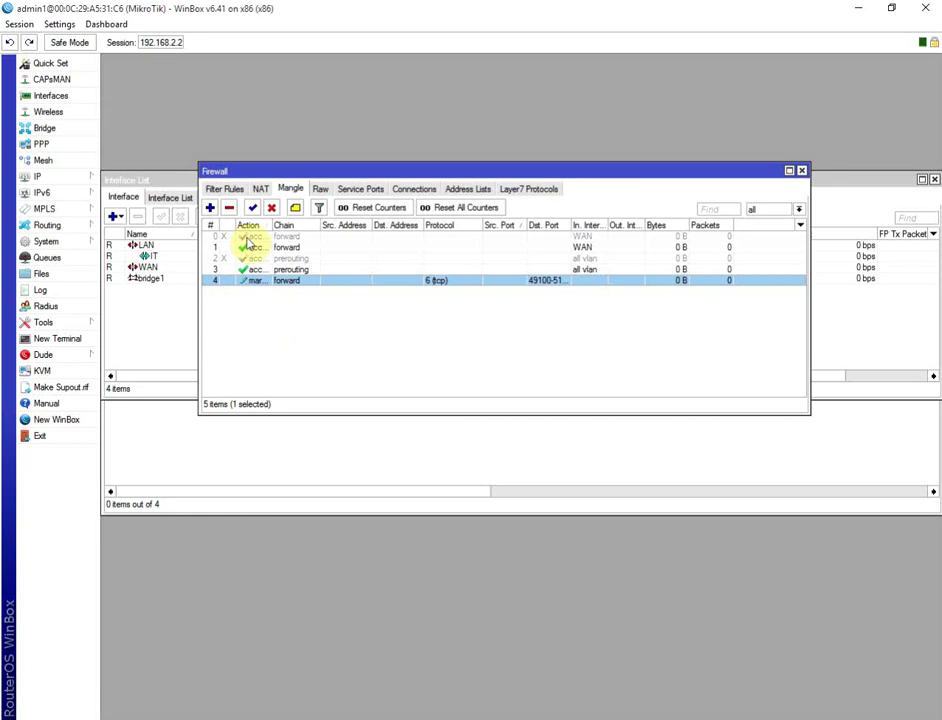
click(212, 209)
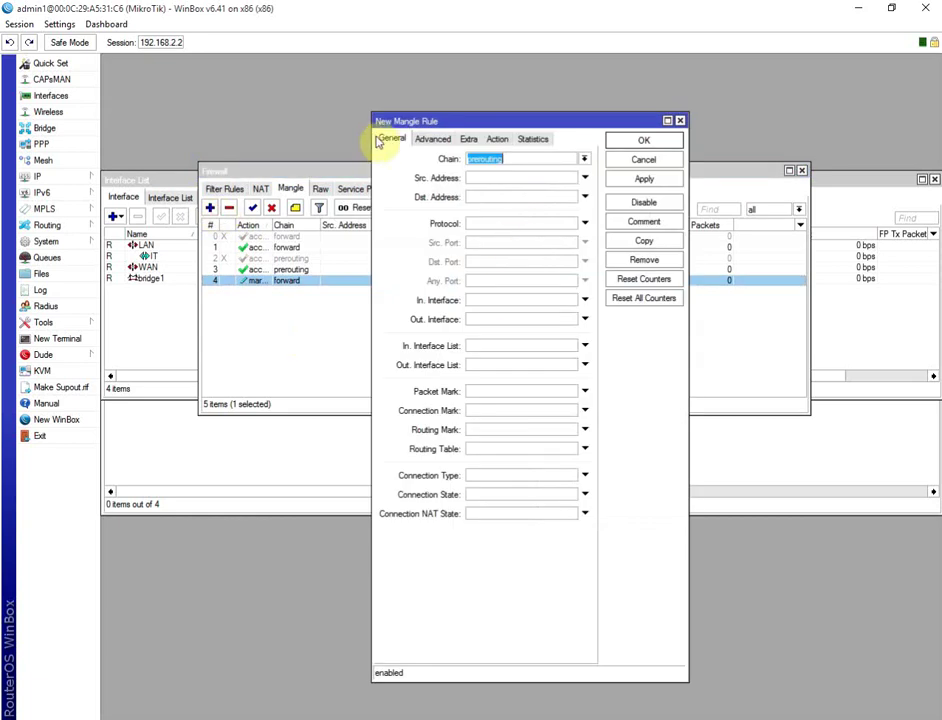
click(585, 161)
click(555, 172)
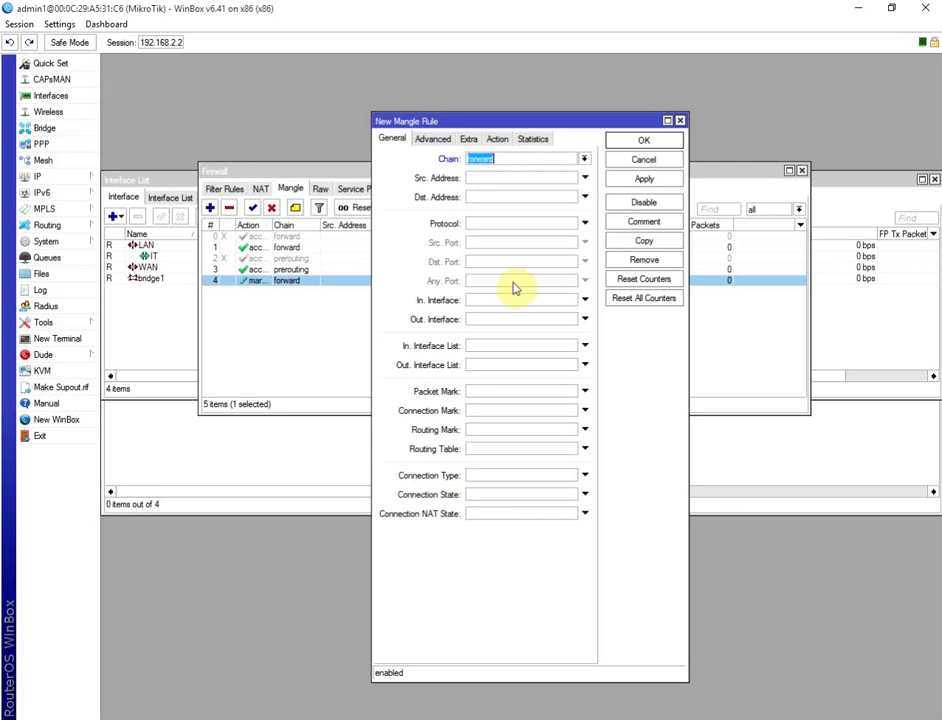
click(583, 224)
click(571, 225)
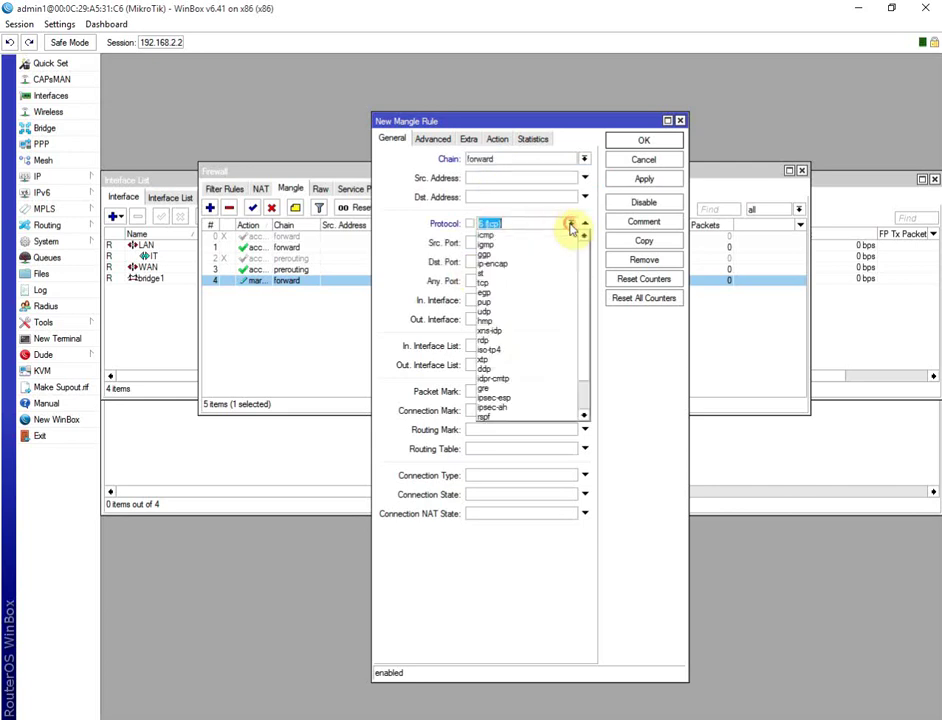
click(510, 312)
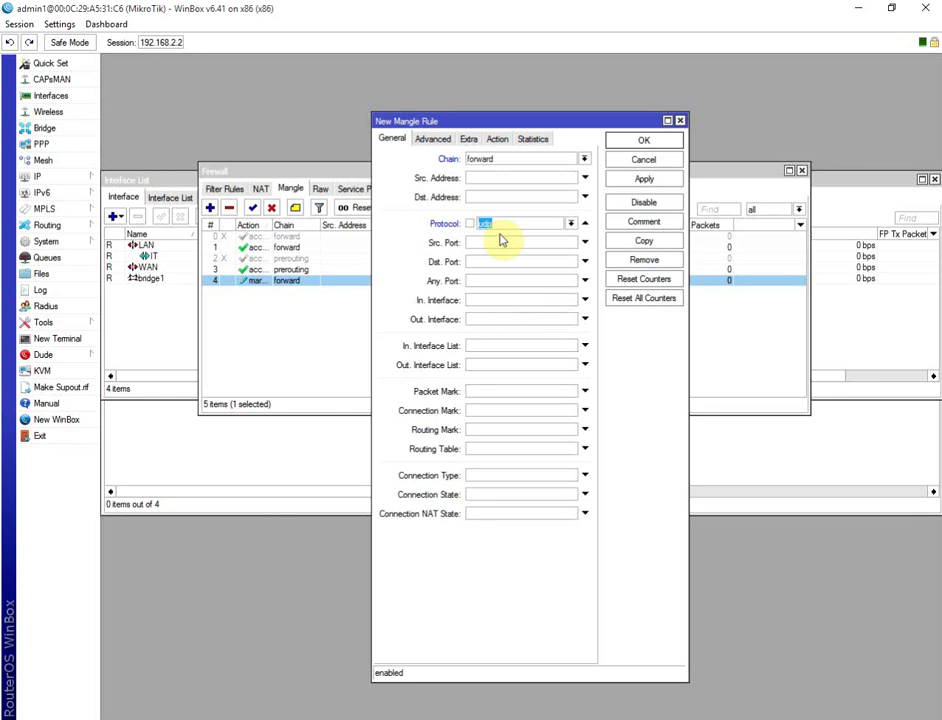
click(499, 264)
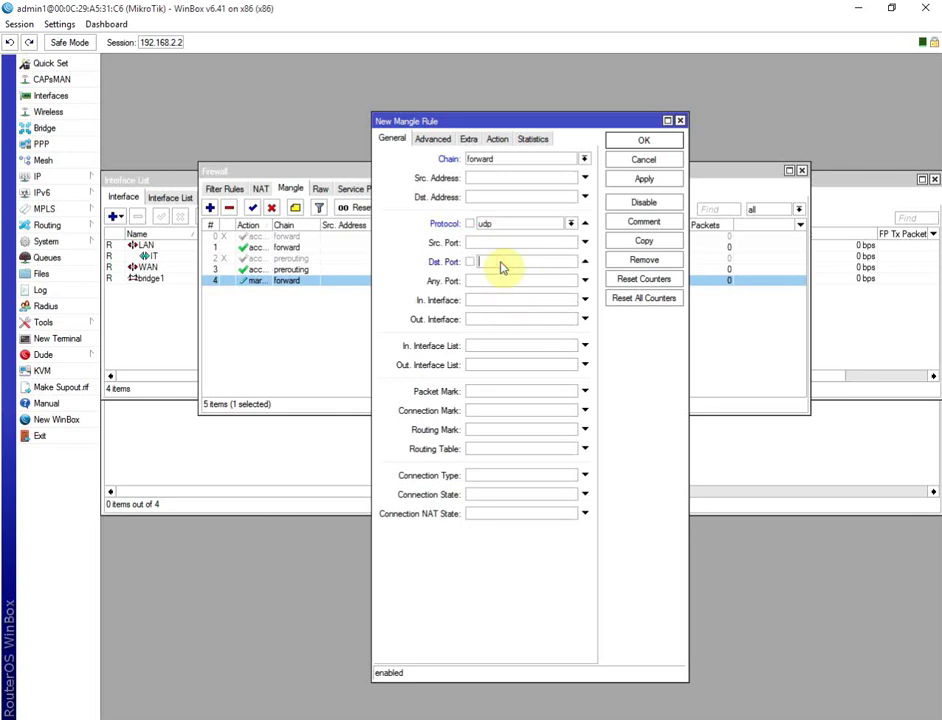
text(4000-5000)
Step: Set the udp rule's action to mark connection with the existing mark fast-connection, then apply and save the rule
click(442, 146)
click(494, 141)
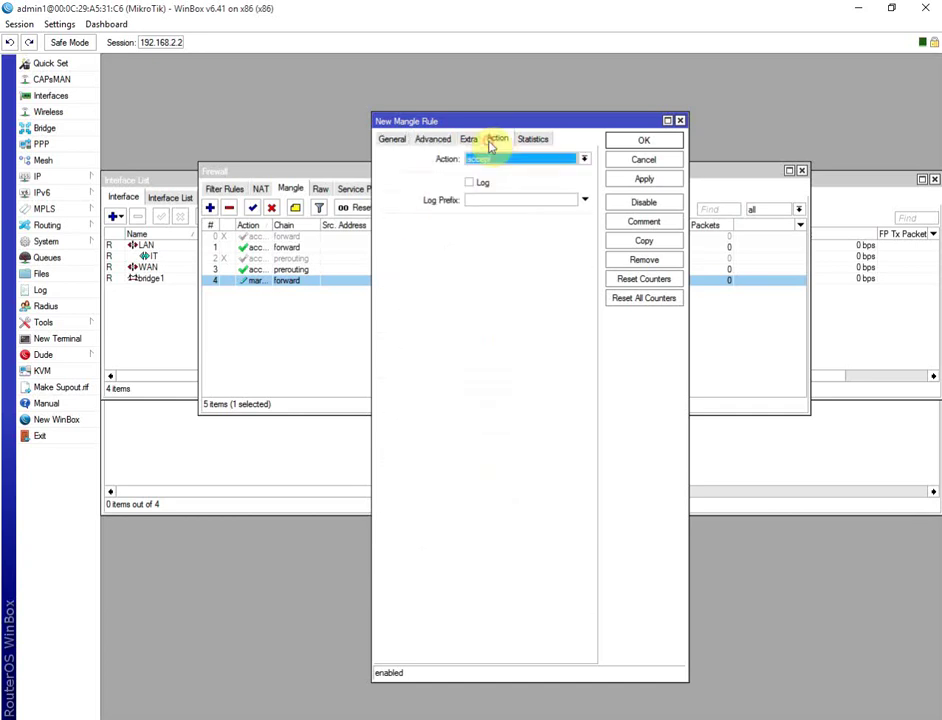
click(586, 160)
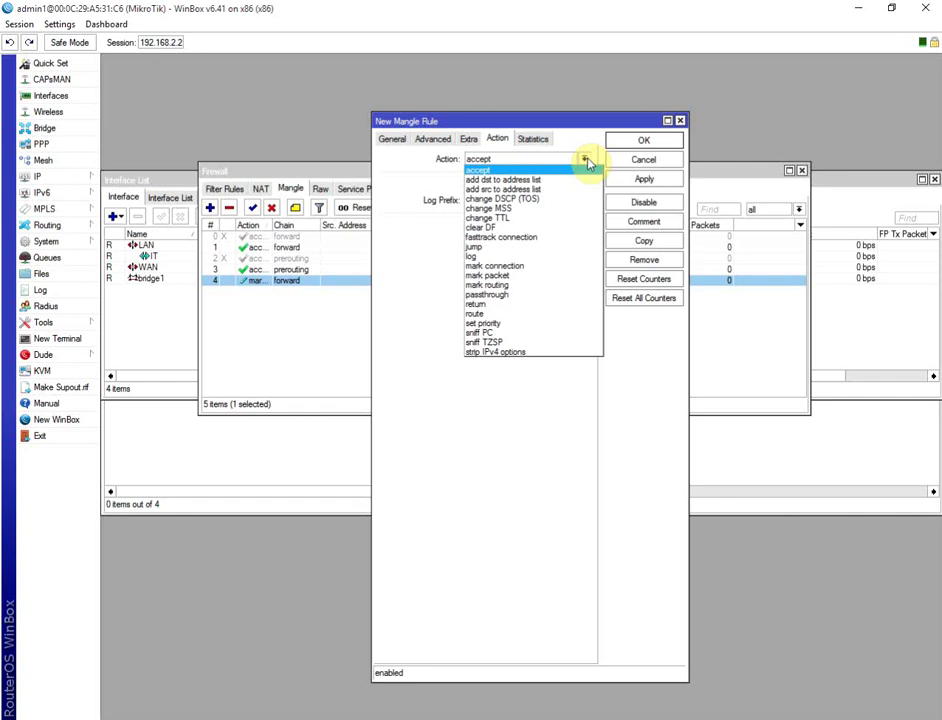
click(524, 271)
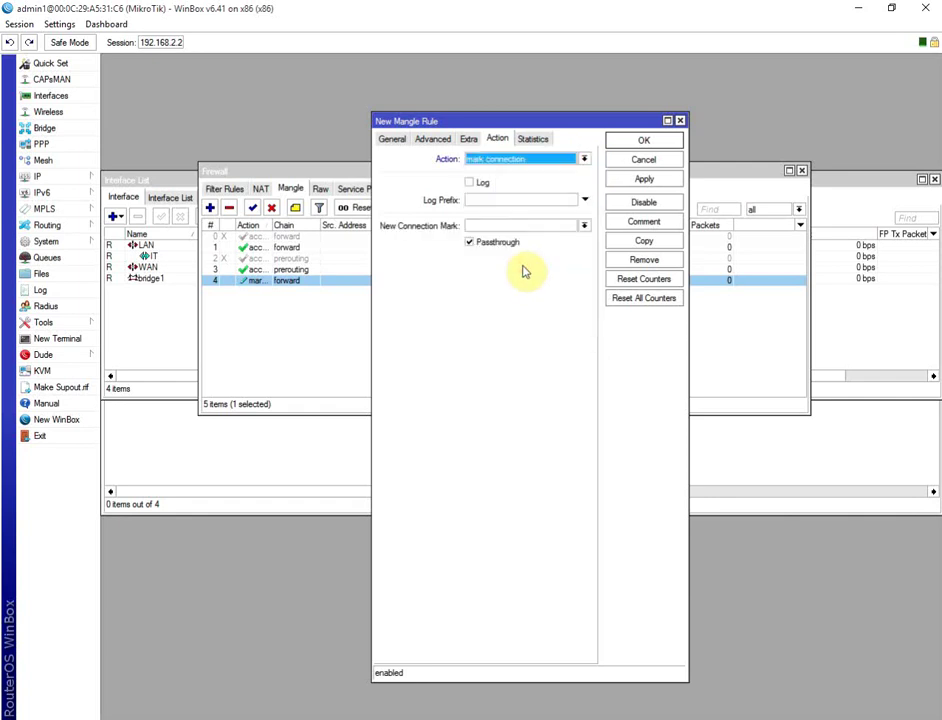
click(585, 227)
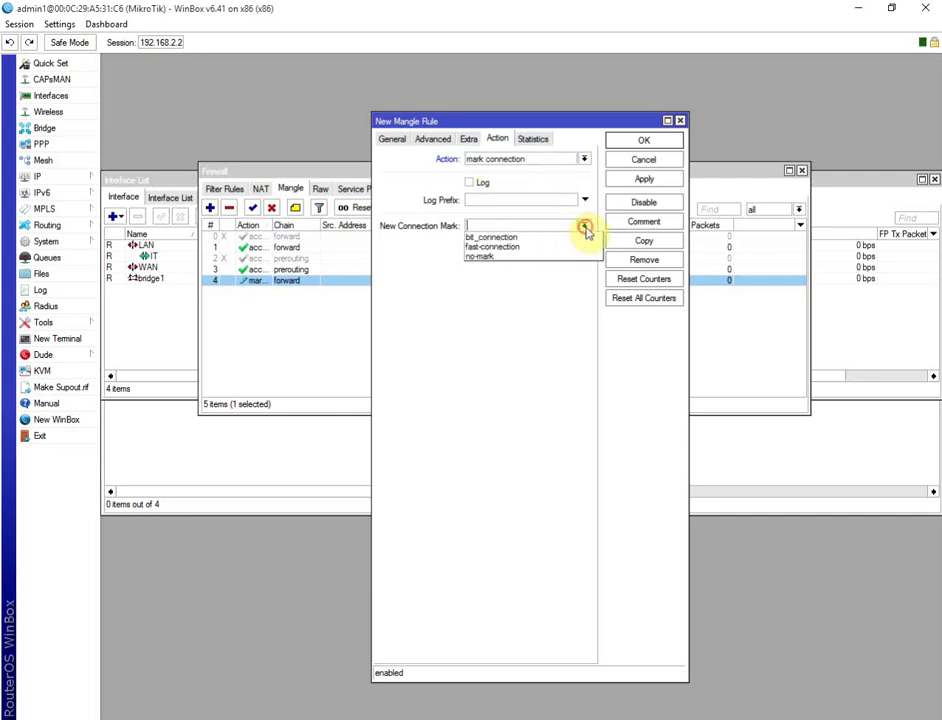
click(502, 248)
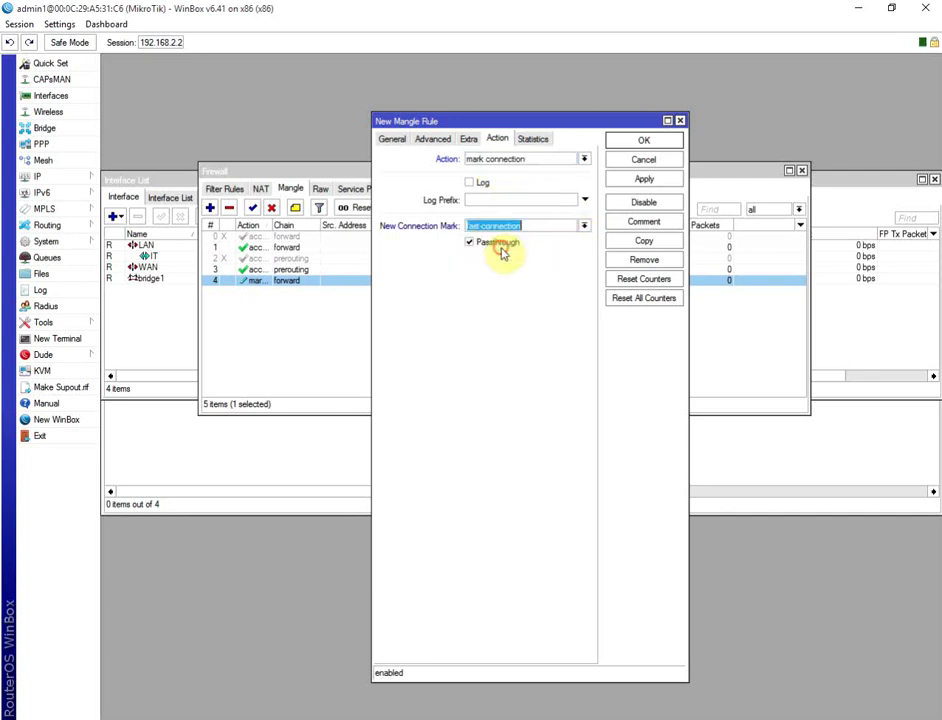
click(652, 180)
click(643, 143)
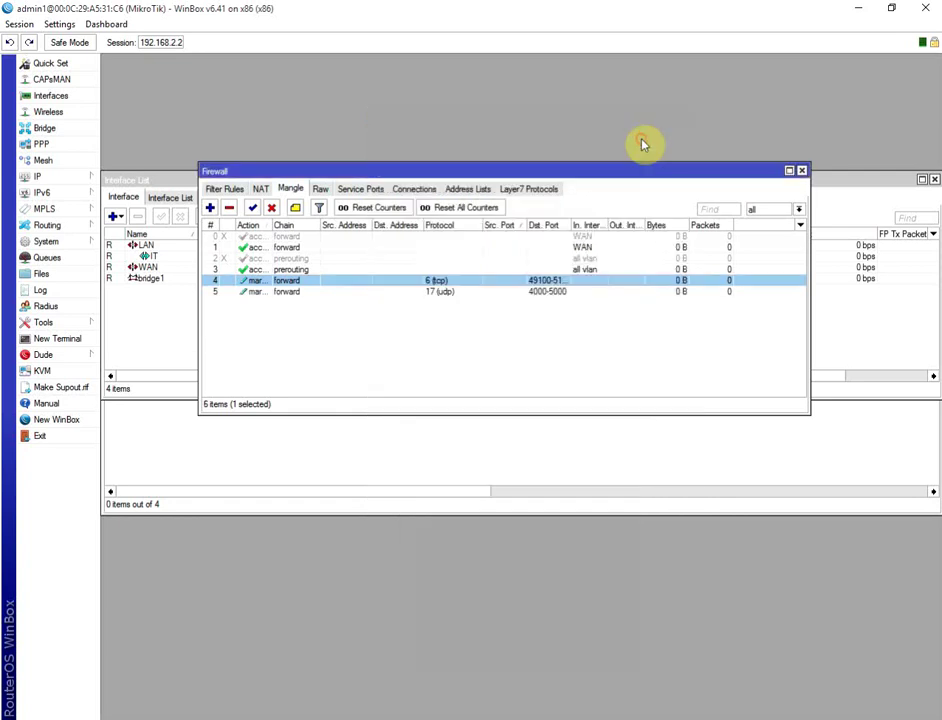
Step: Start a third connection-marking mangle rule with its chain set to forward
click(322, 292)
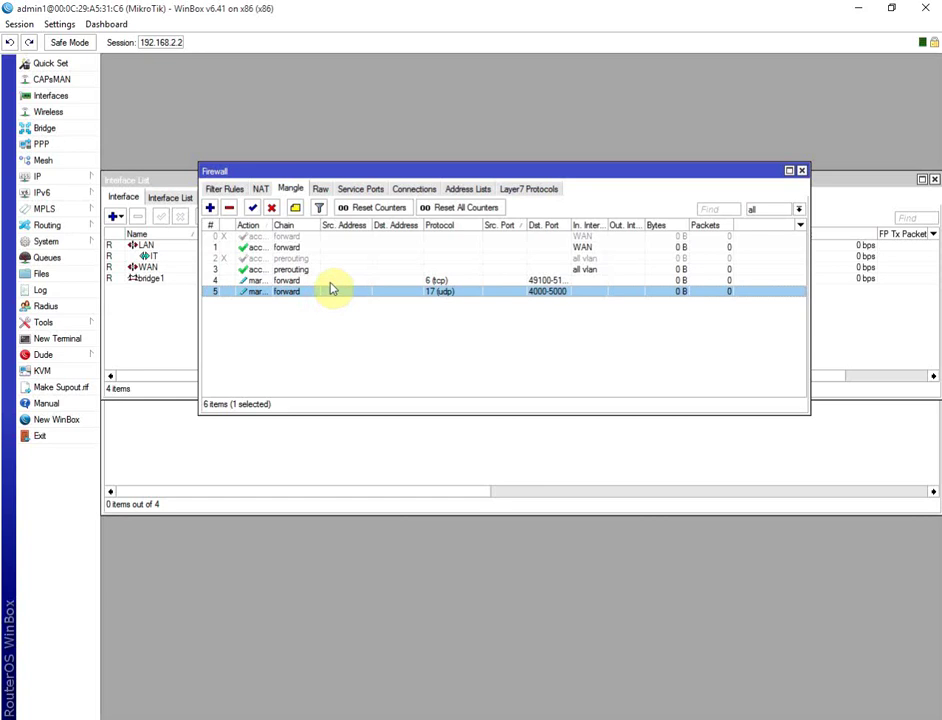
click(330, 281)
click(330, 291)
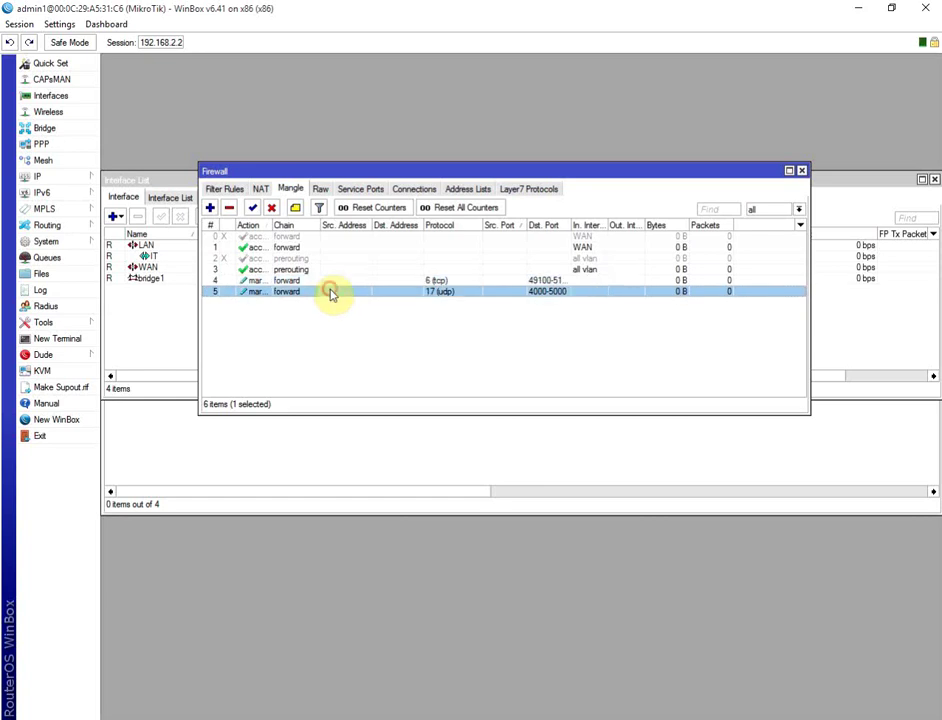
click(210, 207)
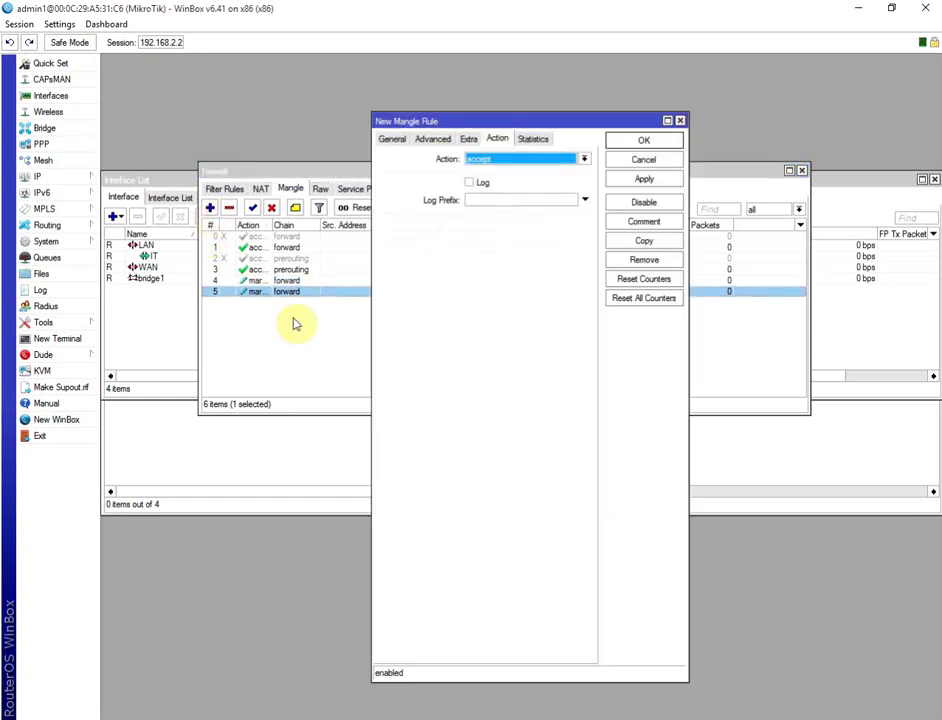
click(392, 139)
click(588, 160)
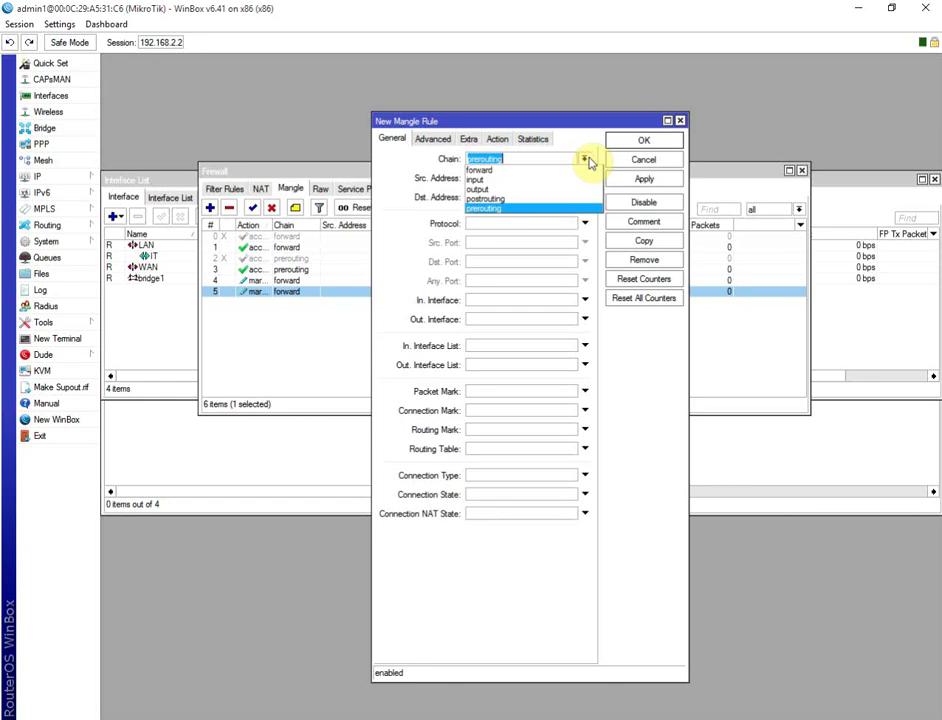
click(490, 170)
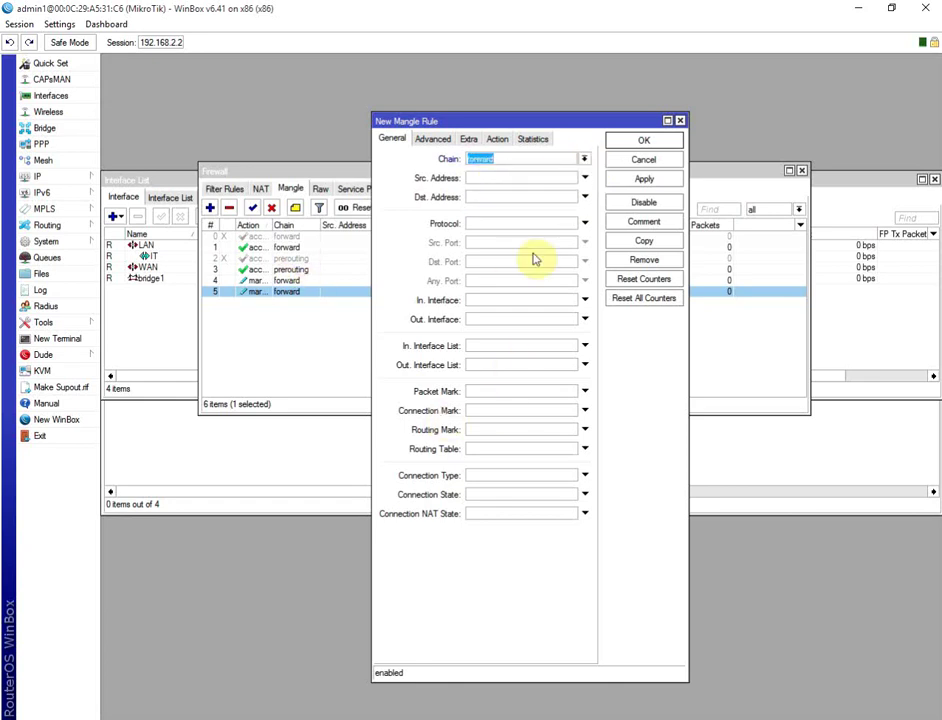
Step: Make the new rule match every connection whose connection mark is not fast-connection, using the negated condition
drag(628, 127, 796, 231)
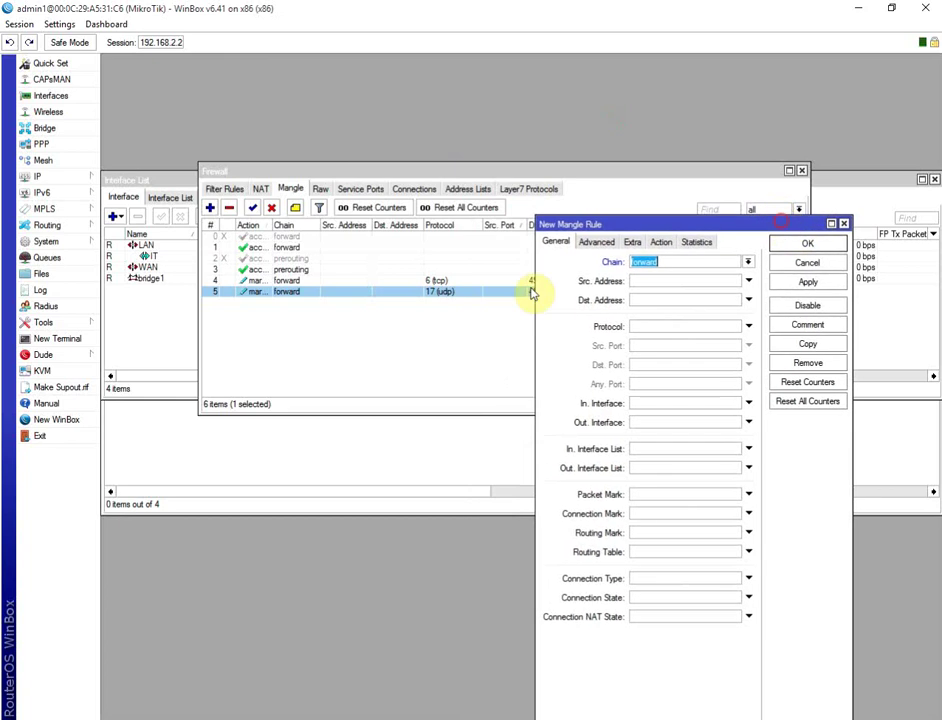
click(302, 282)
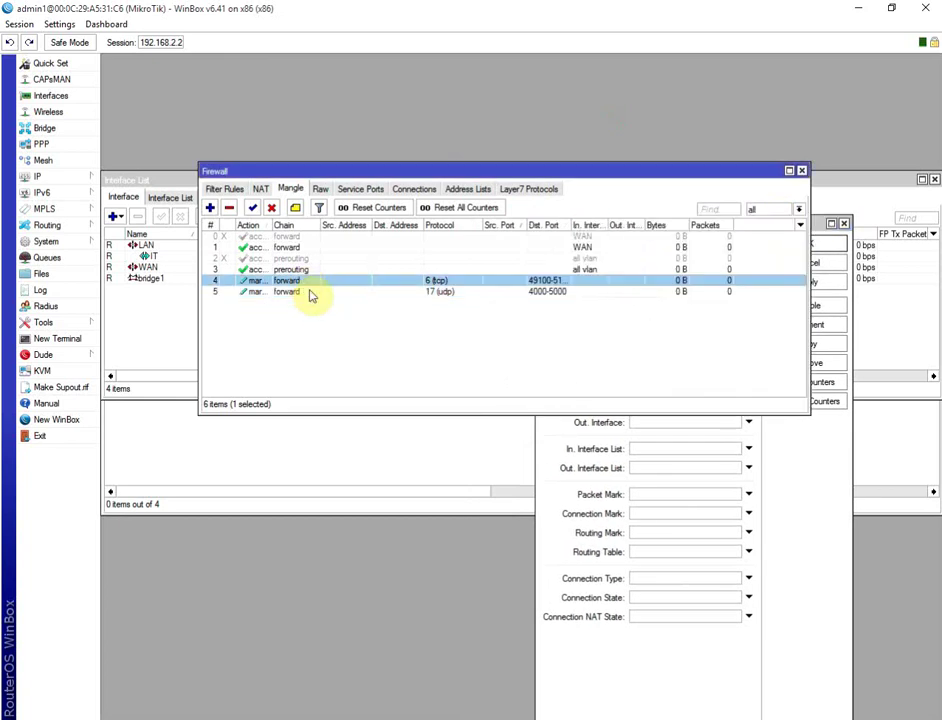
click(310, 293)
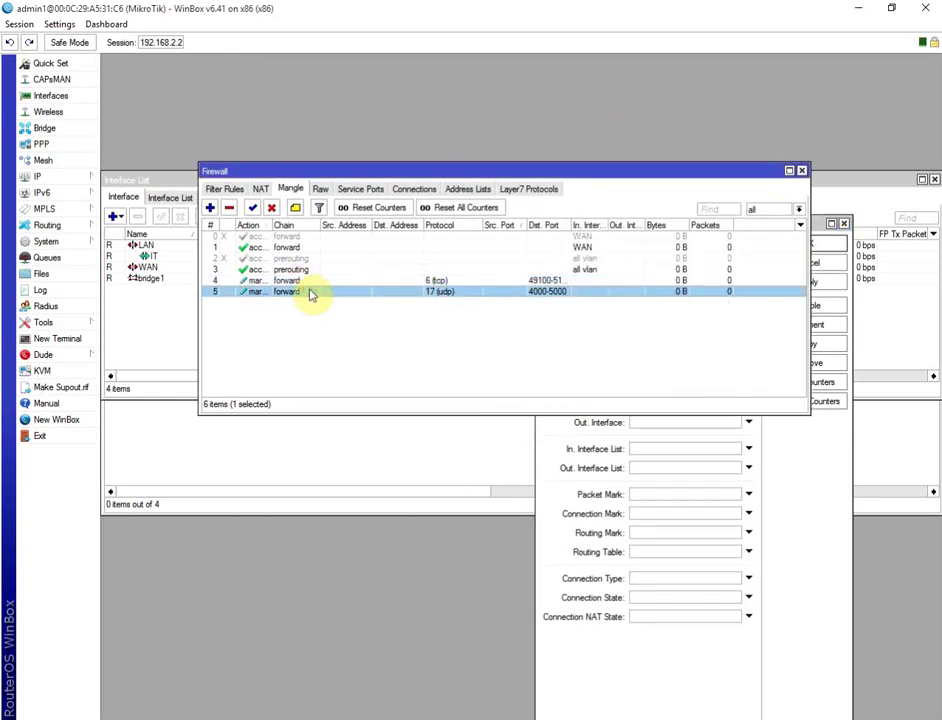
click(308, 281)
click(603, 674)
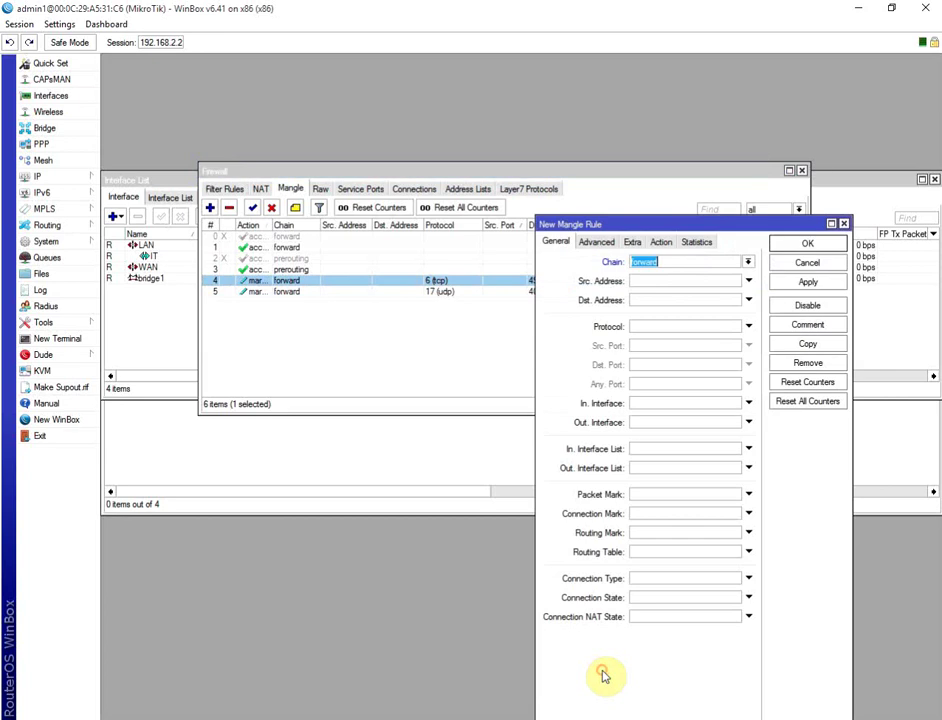
drag(655, 225, 368, 106)
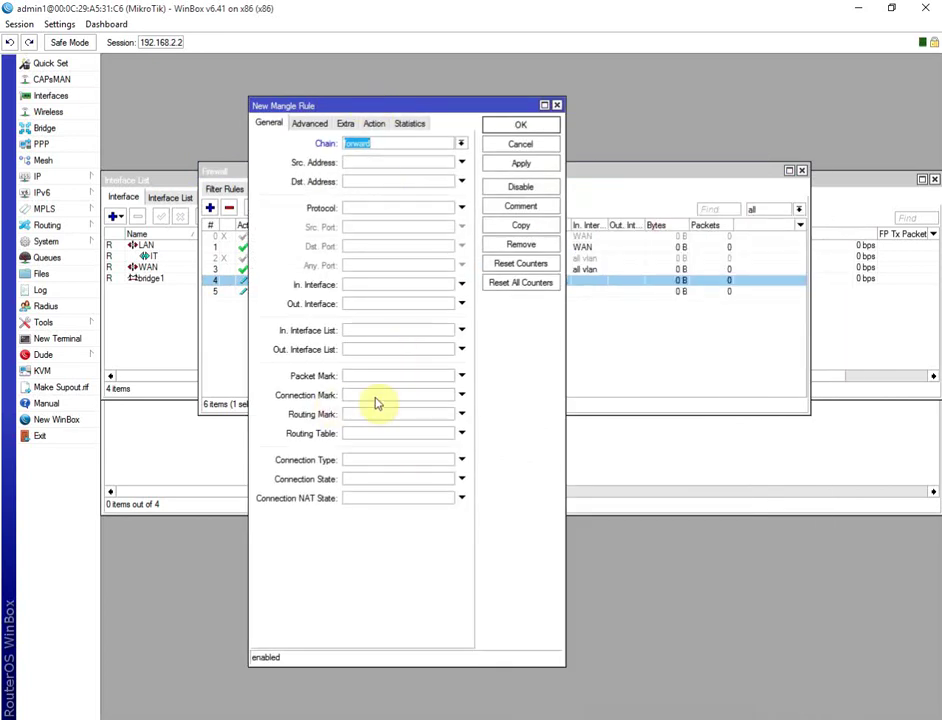
click(446, 402)
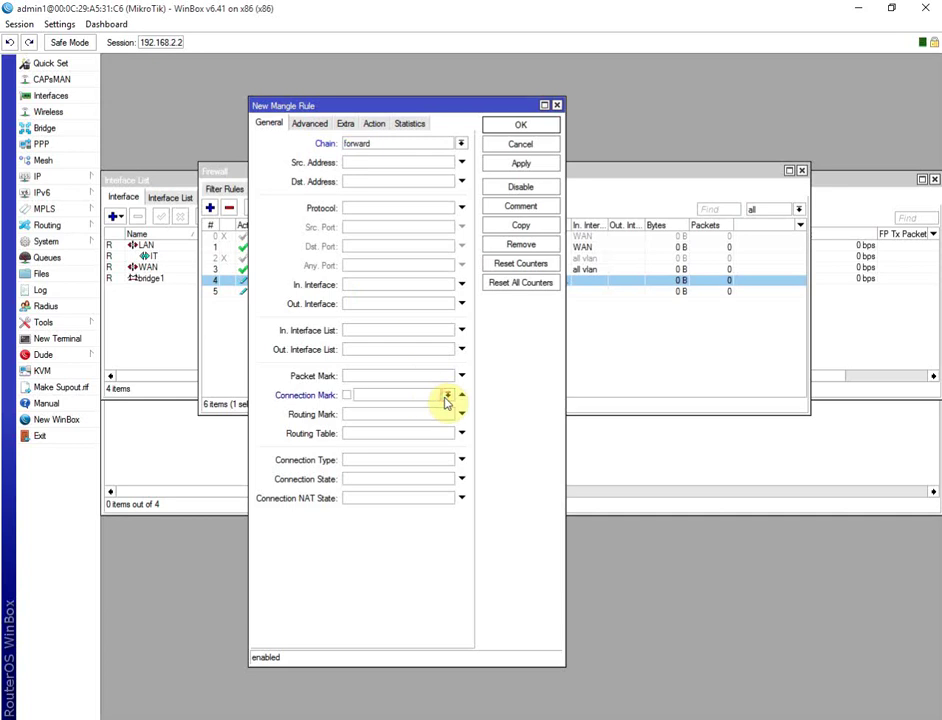
click(448, 399)
click(405, 415)
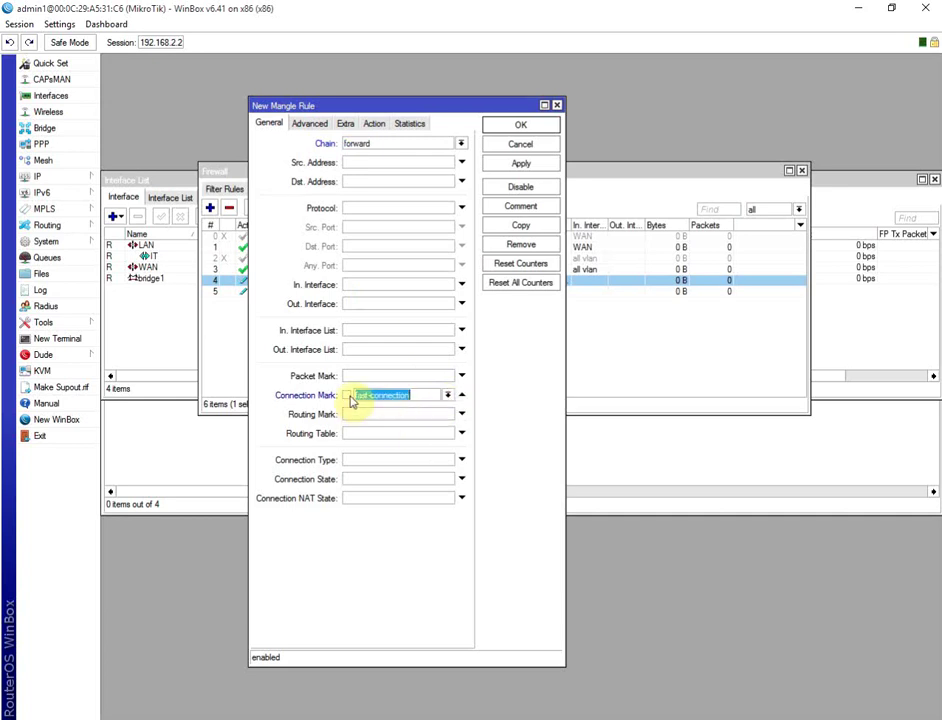
click(347, 395)
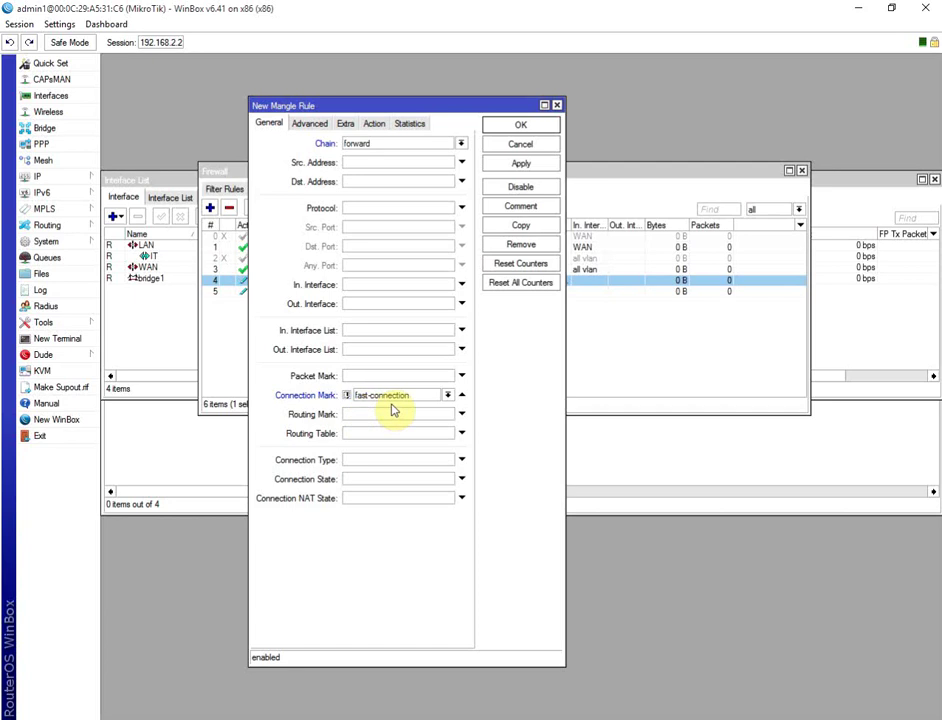
Step: Set the rule's action to mark connection with the new connection mark other-connection, then apply and save it
click(374, 123)
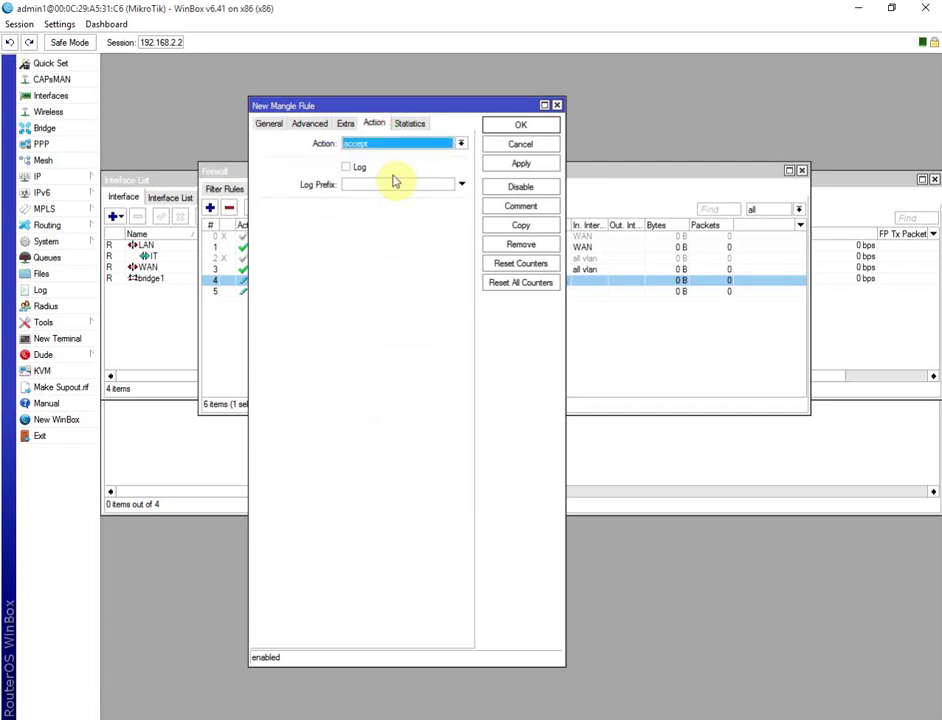
click(457, 145)
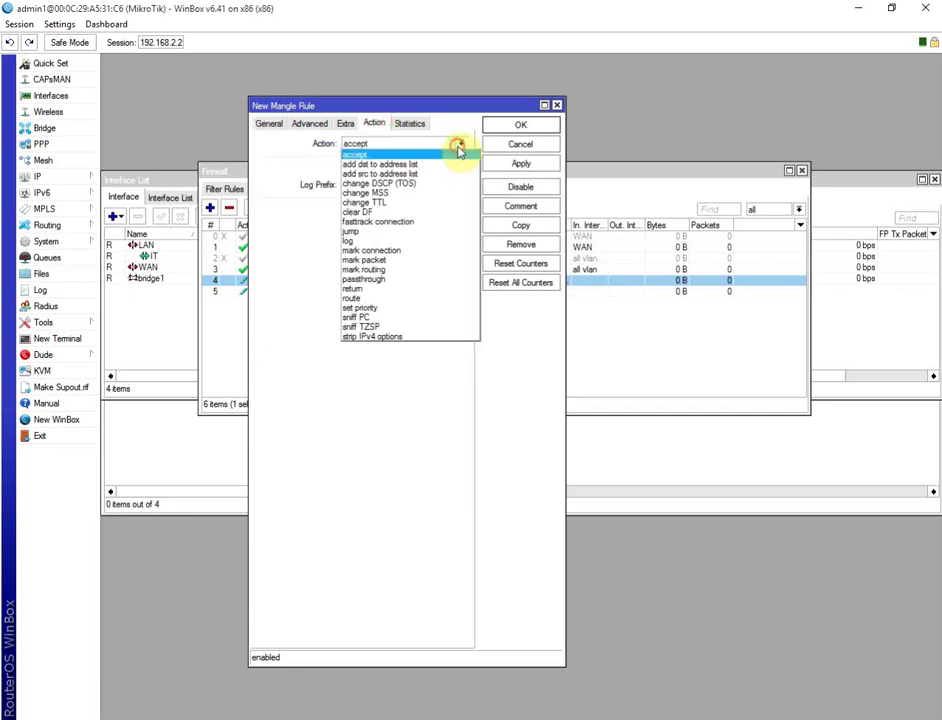
click(410, 250)
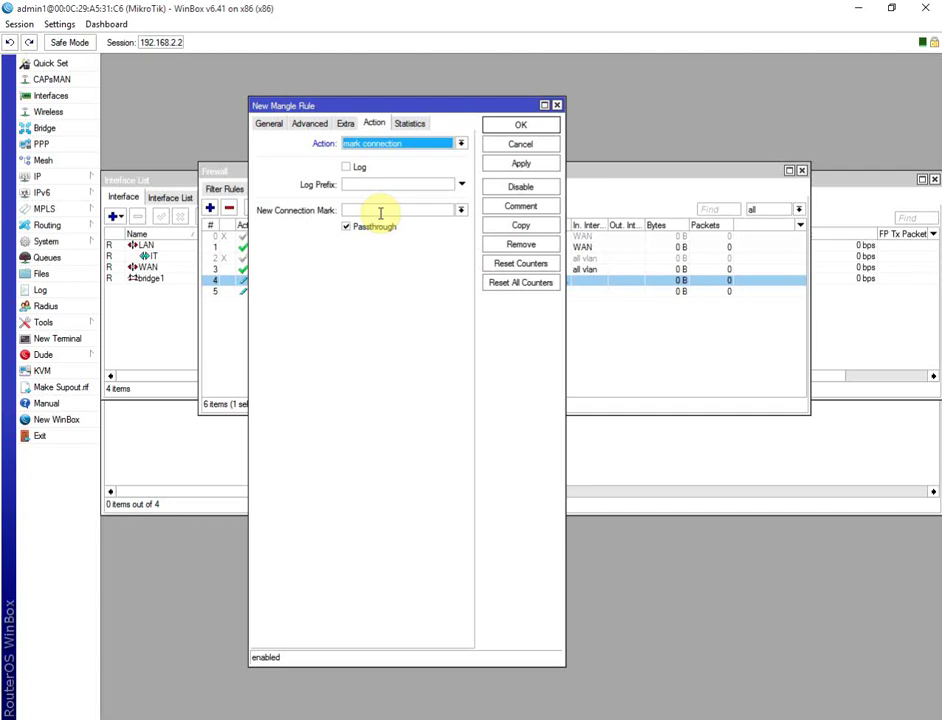
click(380, 210)
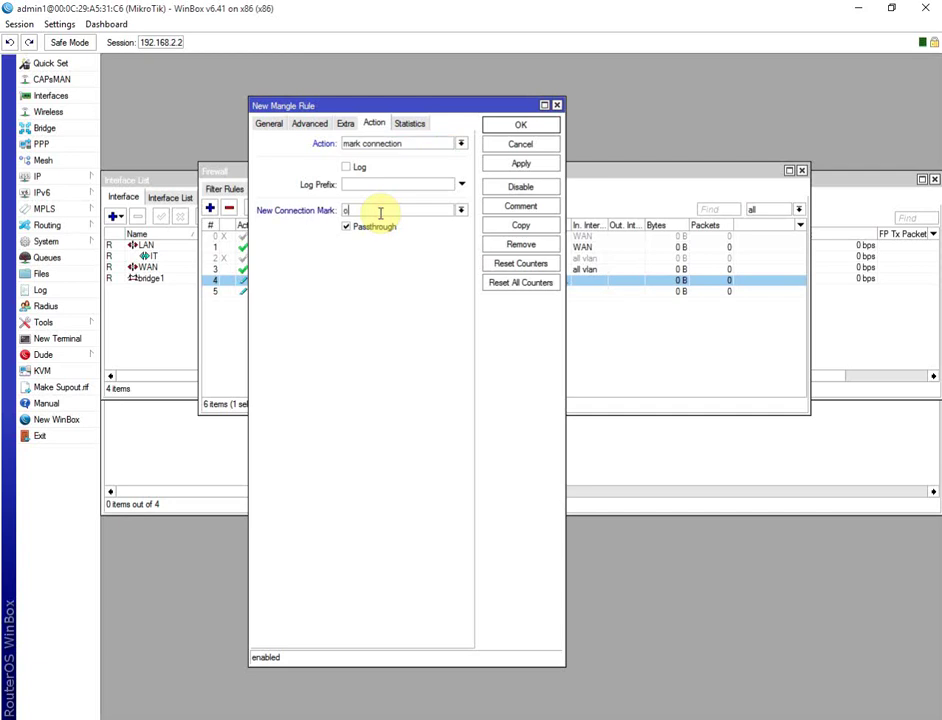
text(other-connection)
click(381, 219)
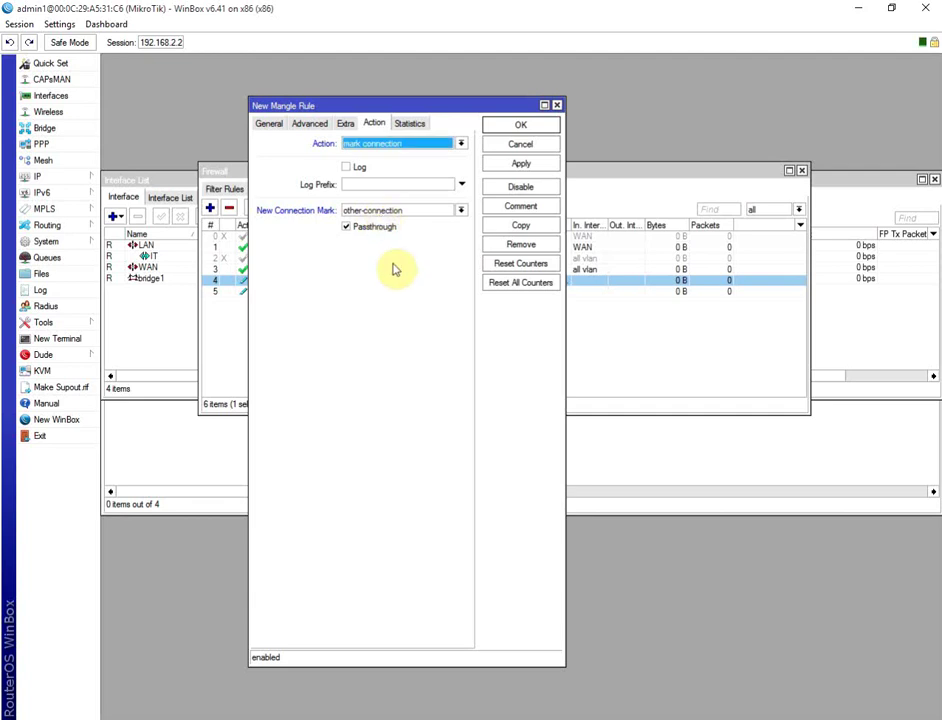
click(522, 165)
click(524, 128)
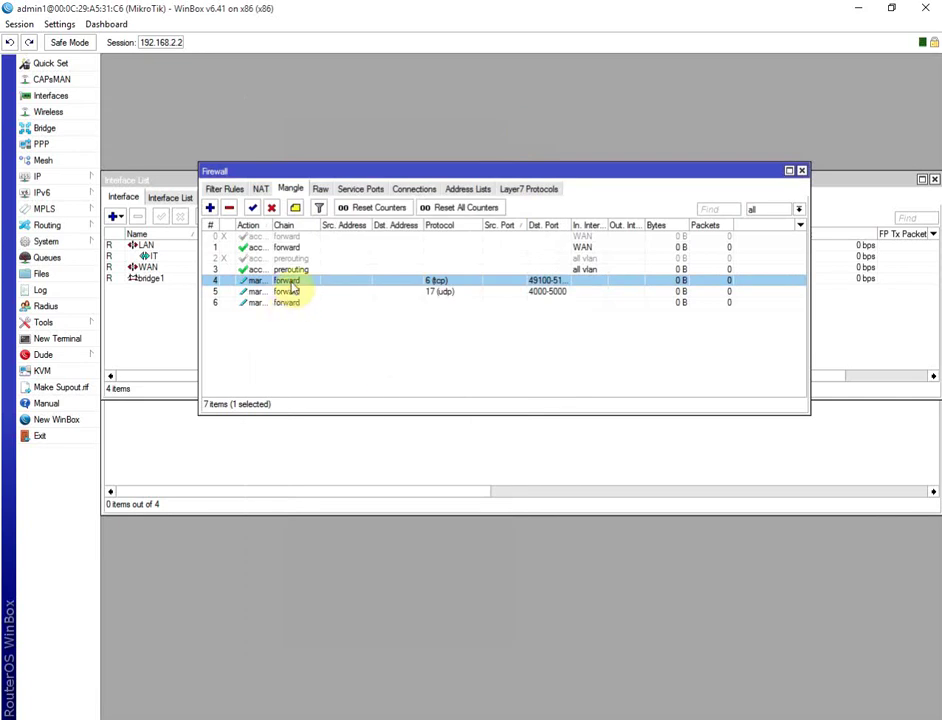
Step: Start another mangle rule with chain forward that matches the connection mark other-connection
click(291, 292)
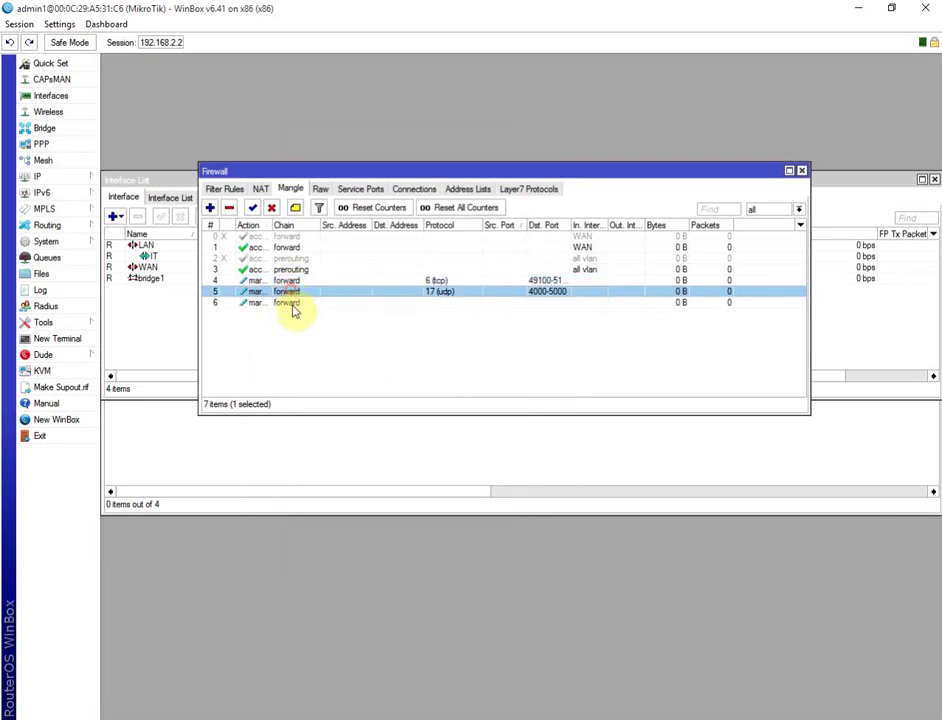
click(293, 302)
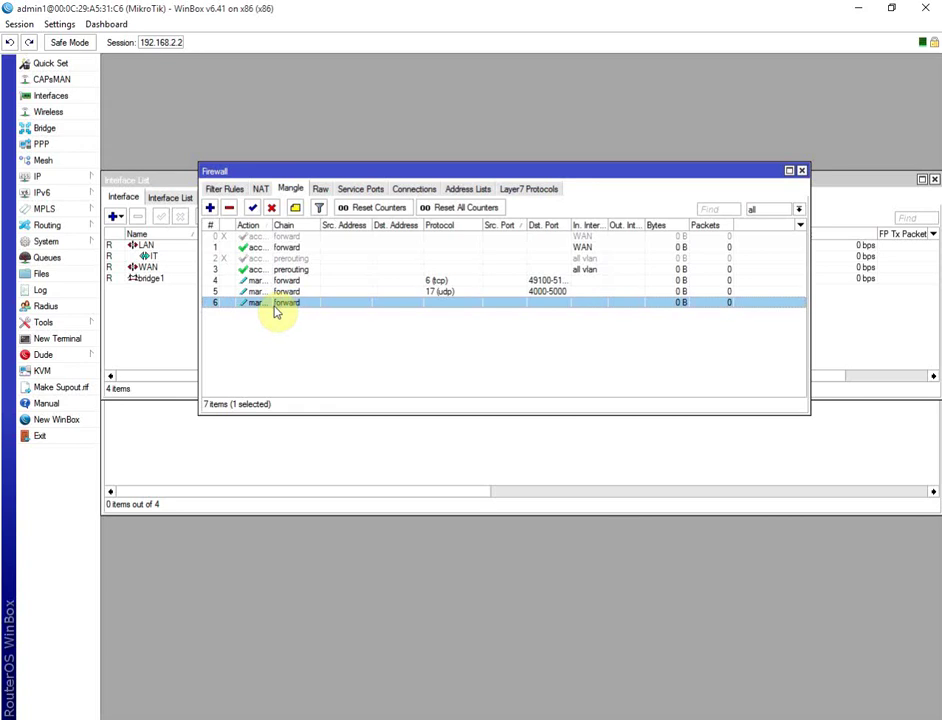
click(210, 208)
click(268, 124)
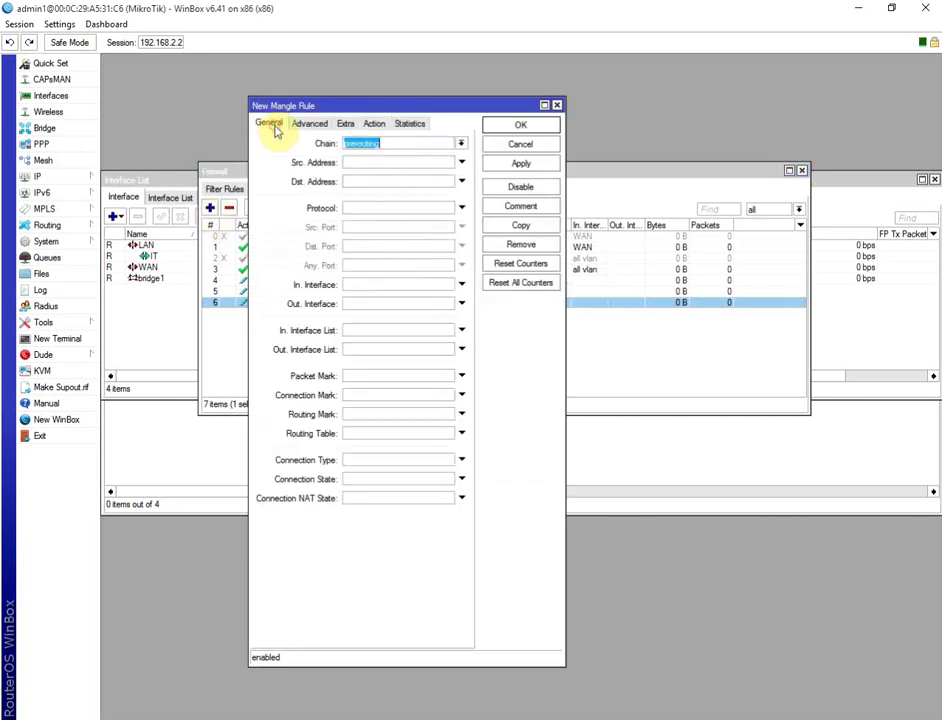
click(459, 143)
click(396, 155)
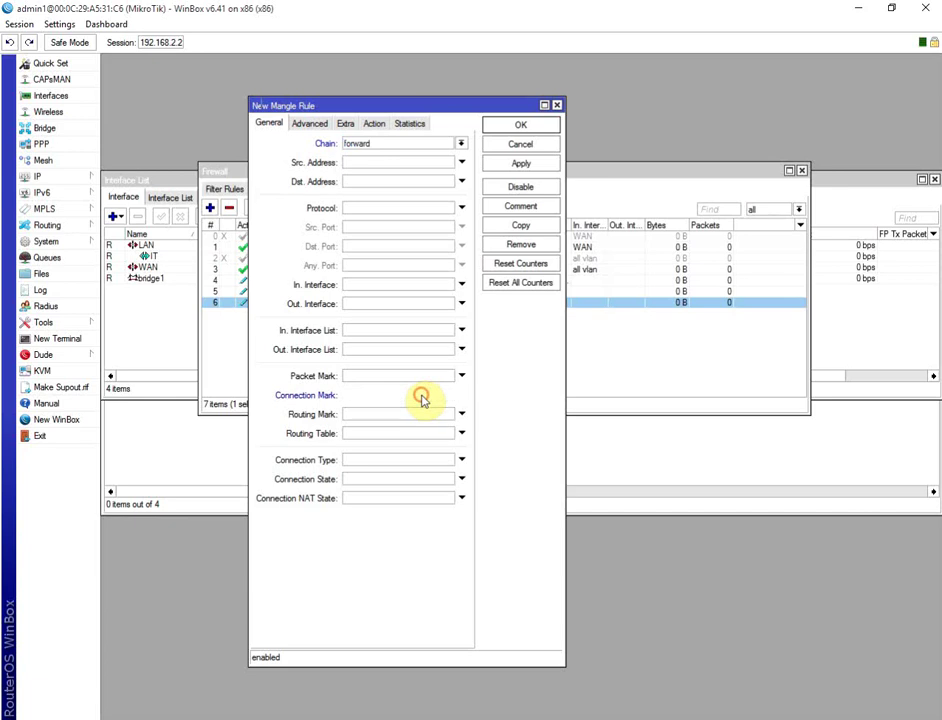
click(461, 395)
click(447, 395)
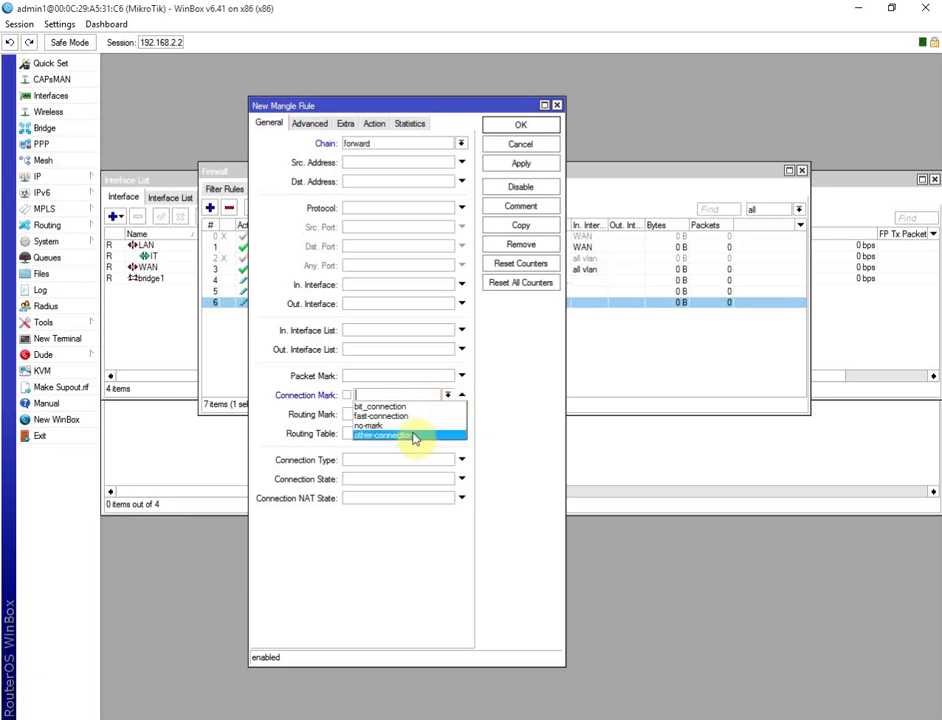
click(414, 437)
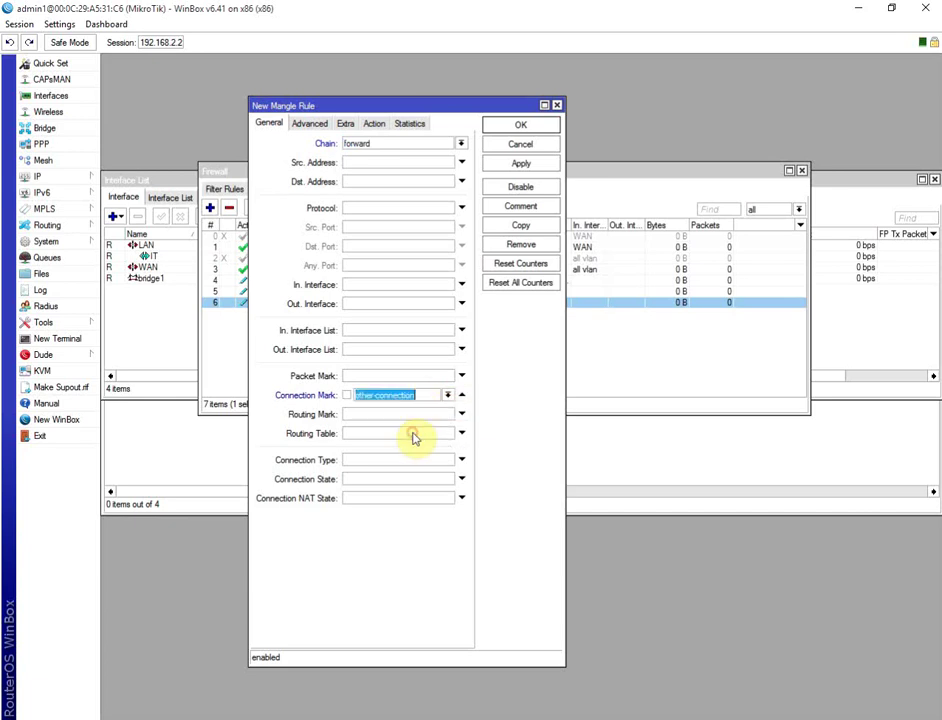
Step: Set the rule's action to mark packet with the new packet mark other-packet
click(375, 123)
click(408, 145)
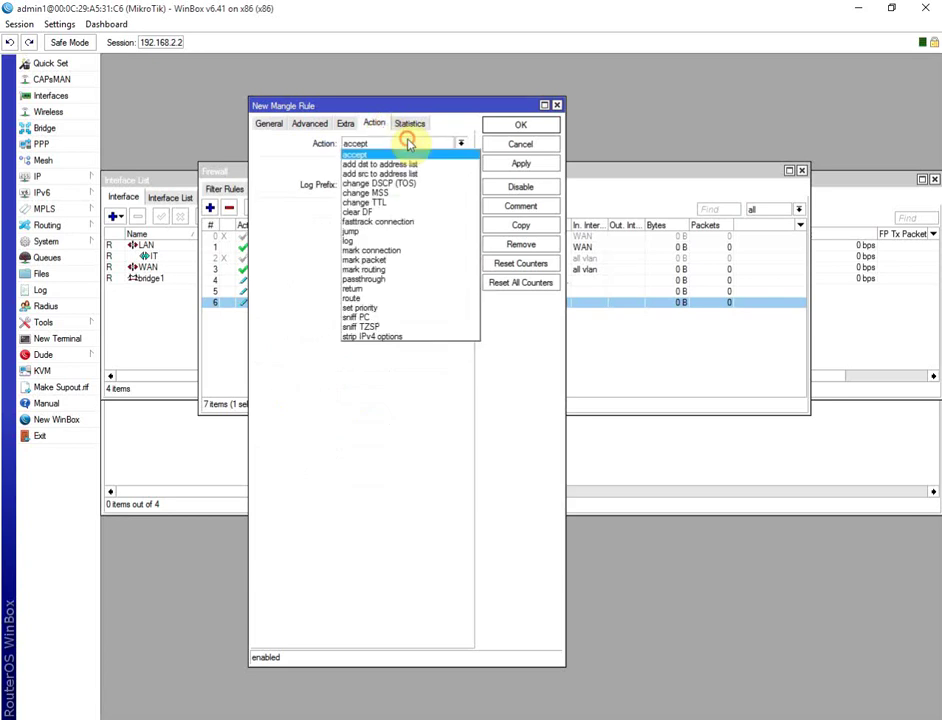
click(398, 260)
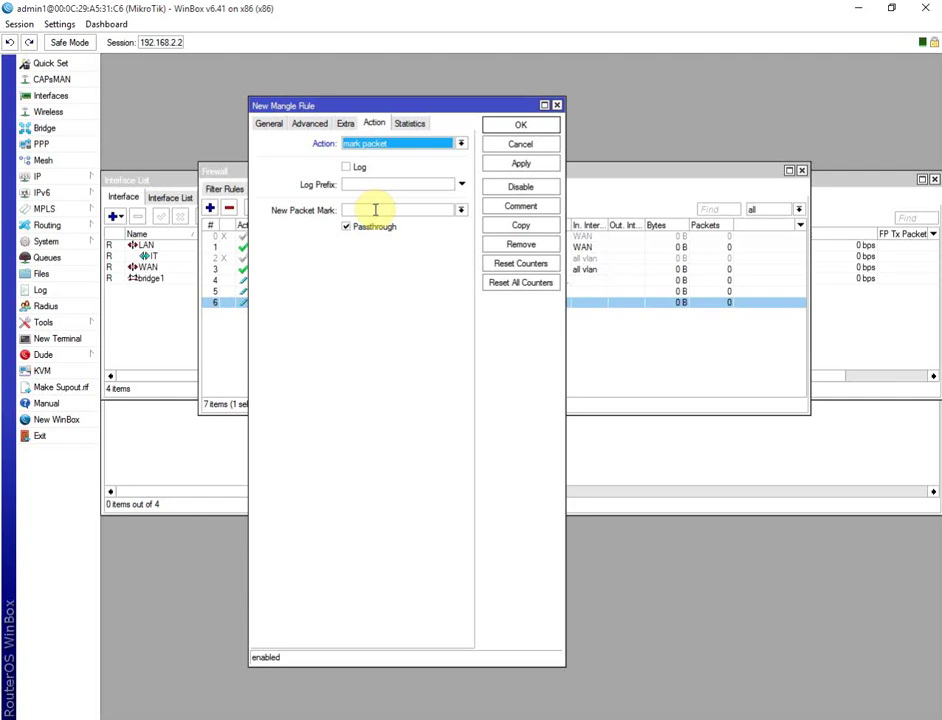
click(375, 209)
text(o)
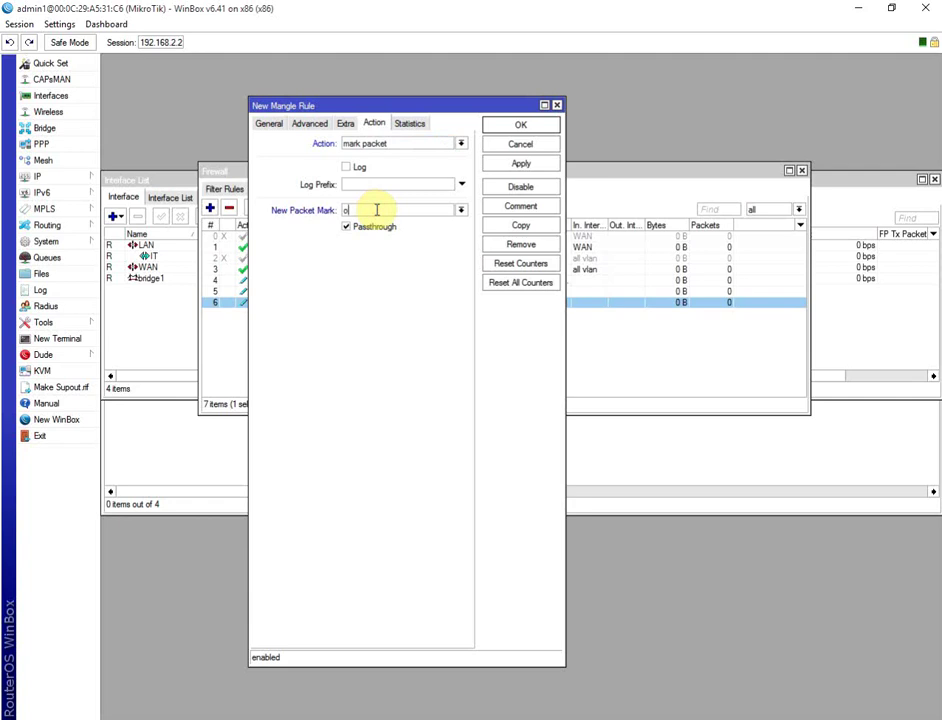
text(ther-packet)
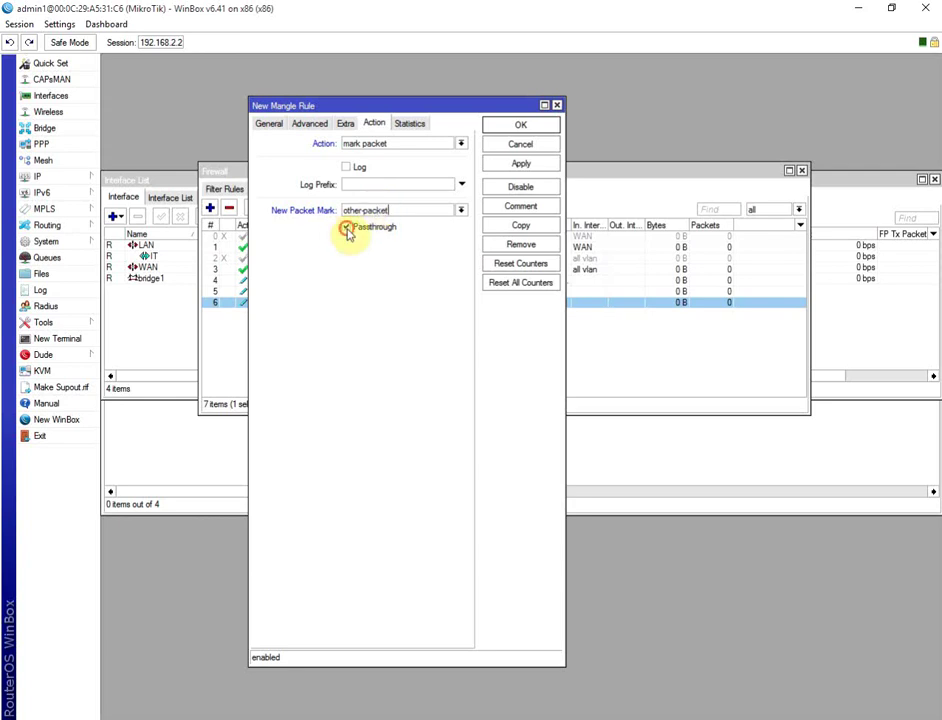
Step: Turn off passthrough for the other-packet mangle rule, then apply and save it
click(346, 227)
click(521, 163)
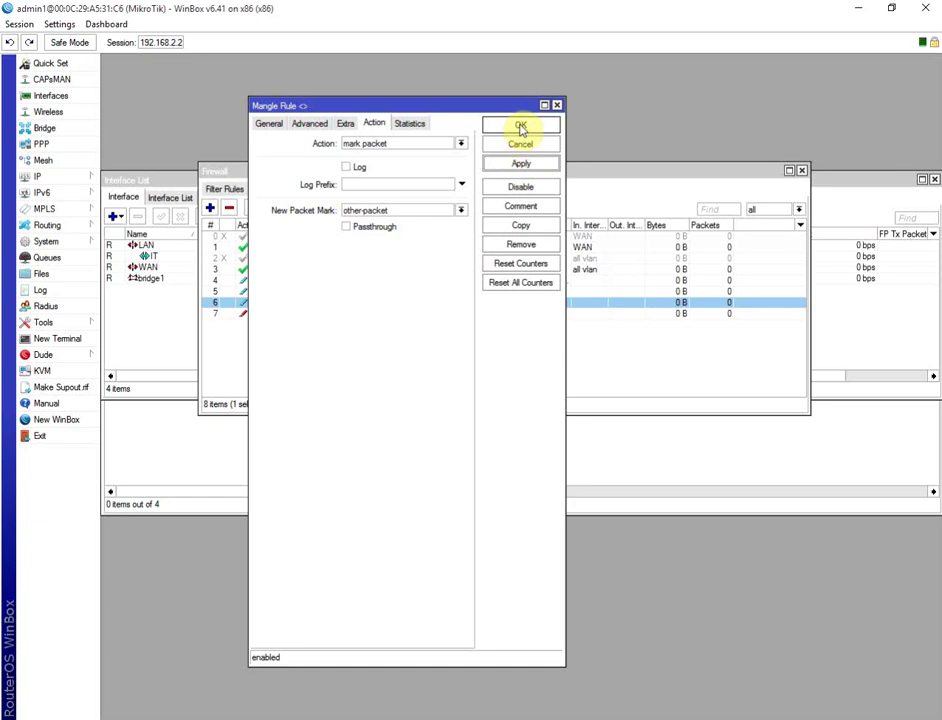
click(521, 126)
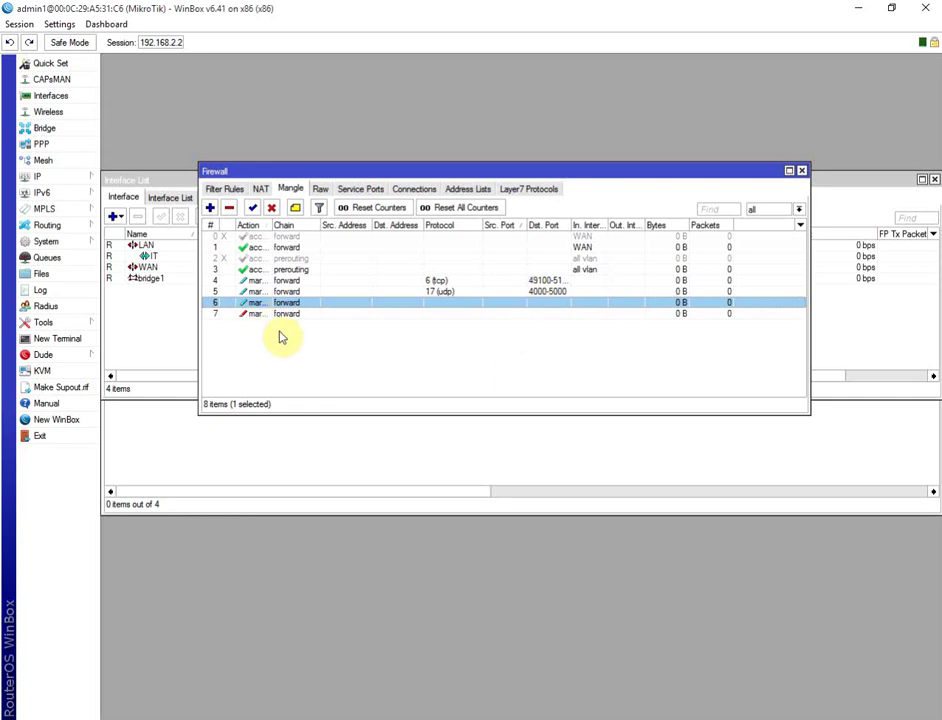
Step: Start another mangle rule with chain forward that matches the connection mark fast-connection
click(210, 208)
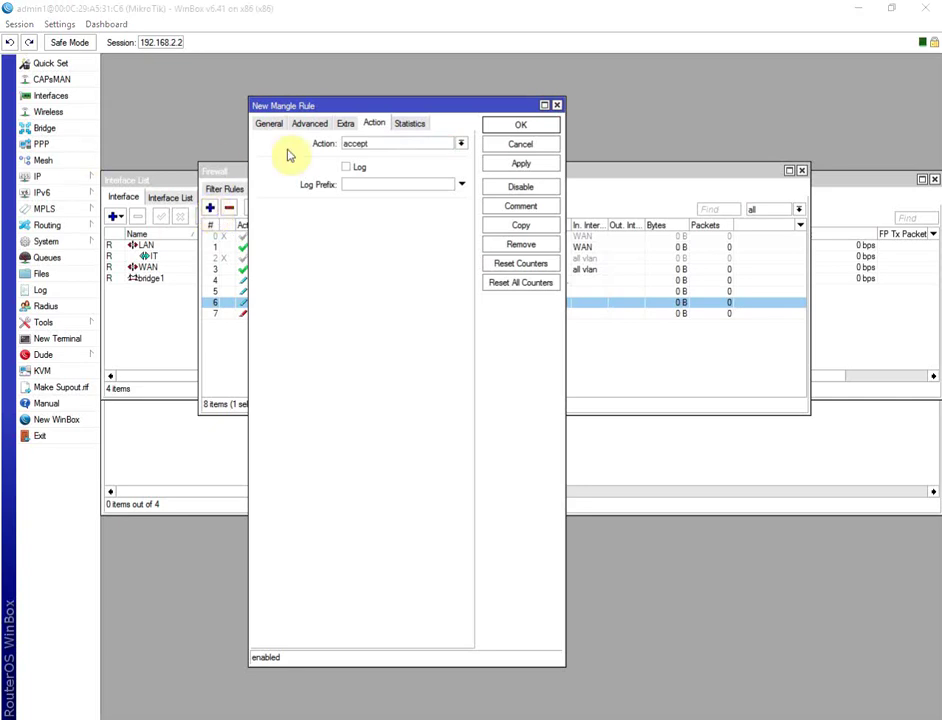
click(268, 124)
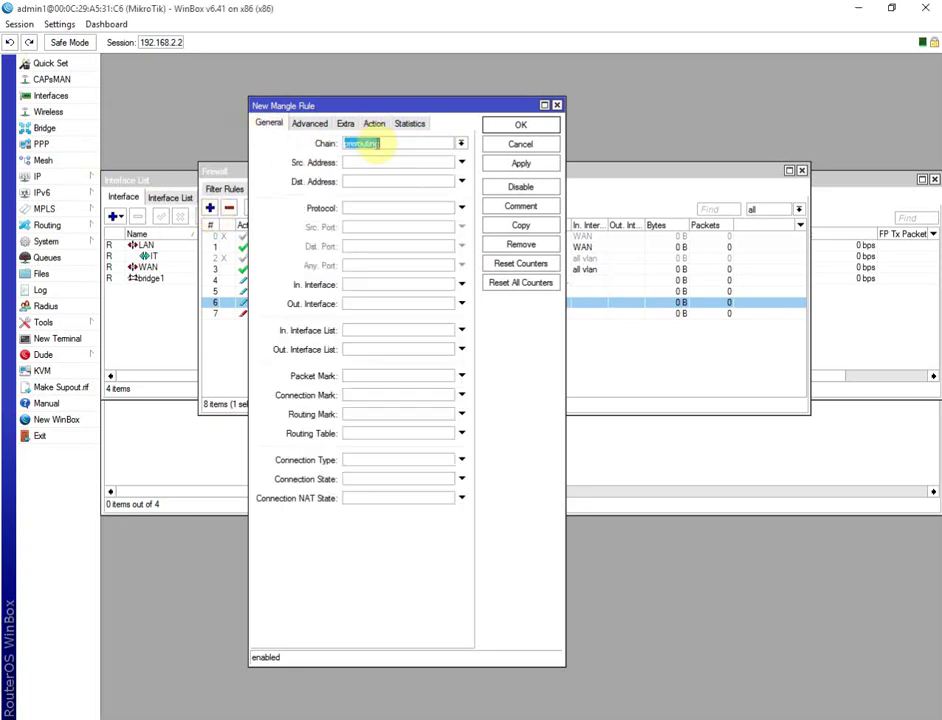
click(461, 144)
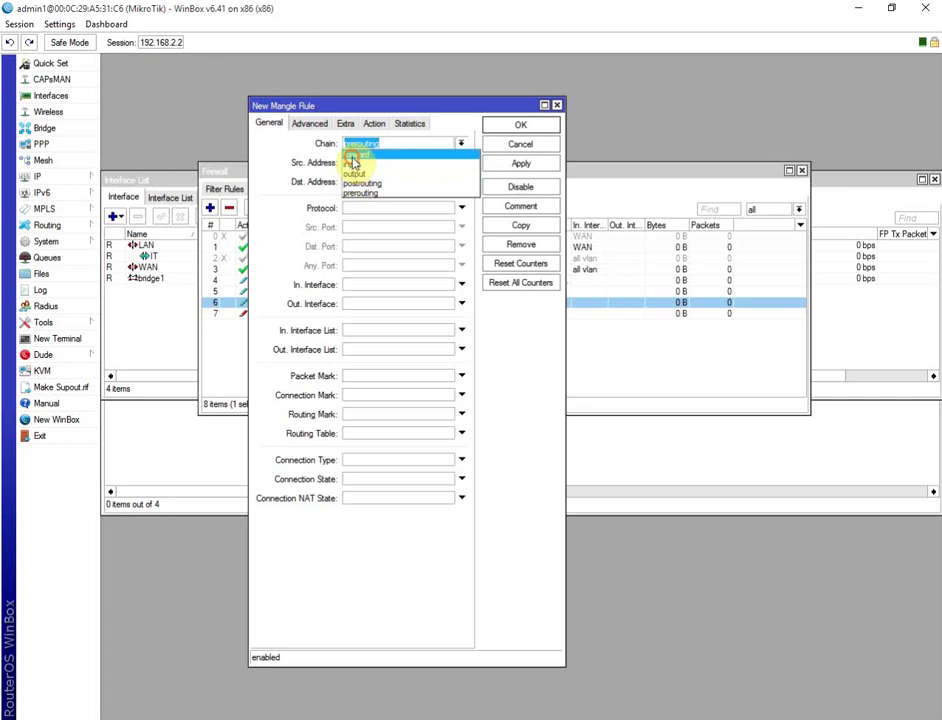
click(353, 153)
click(420, 395)
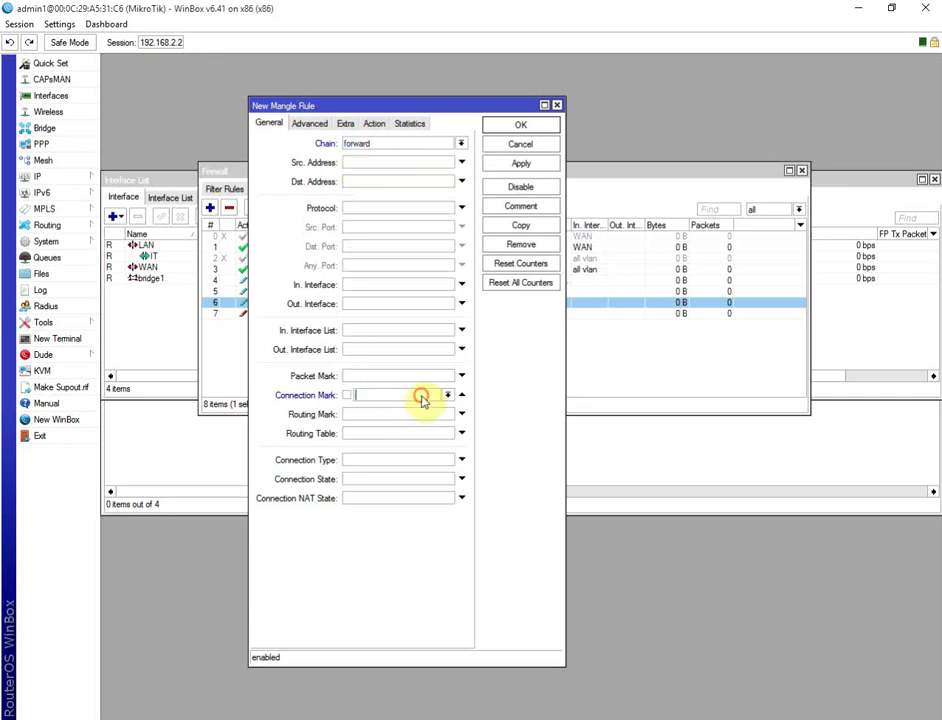
click(448, 396)
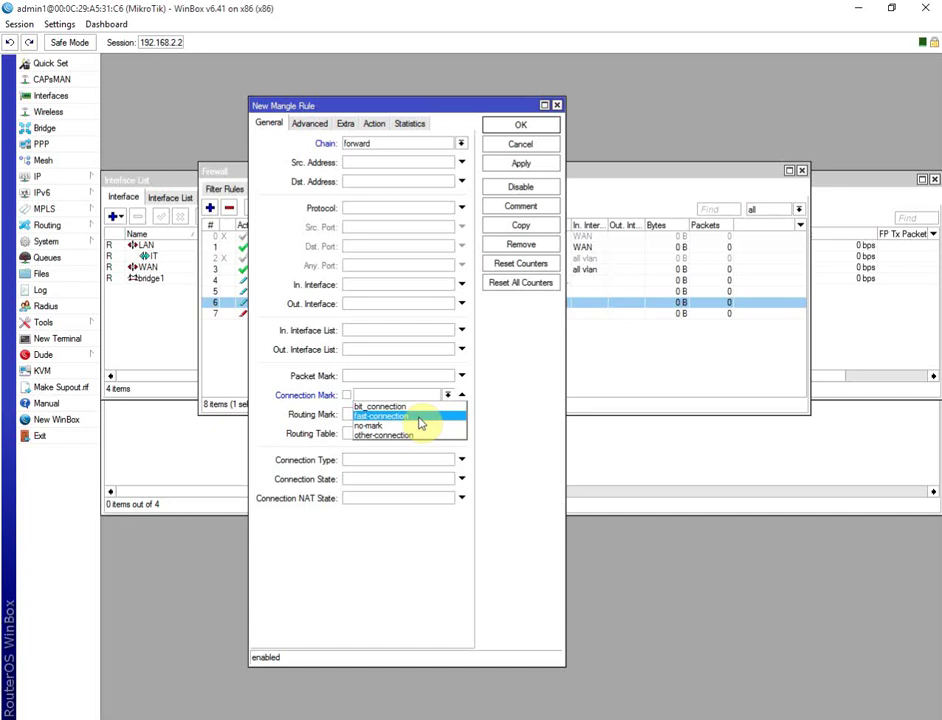
click(420, 416)
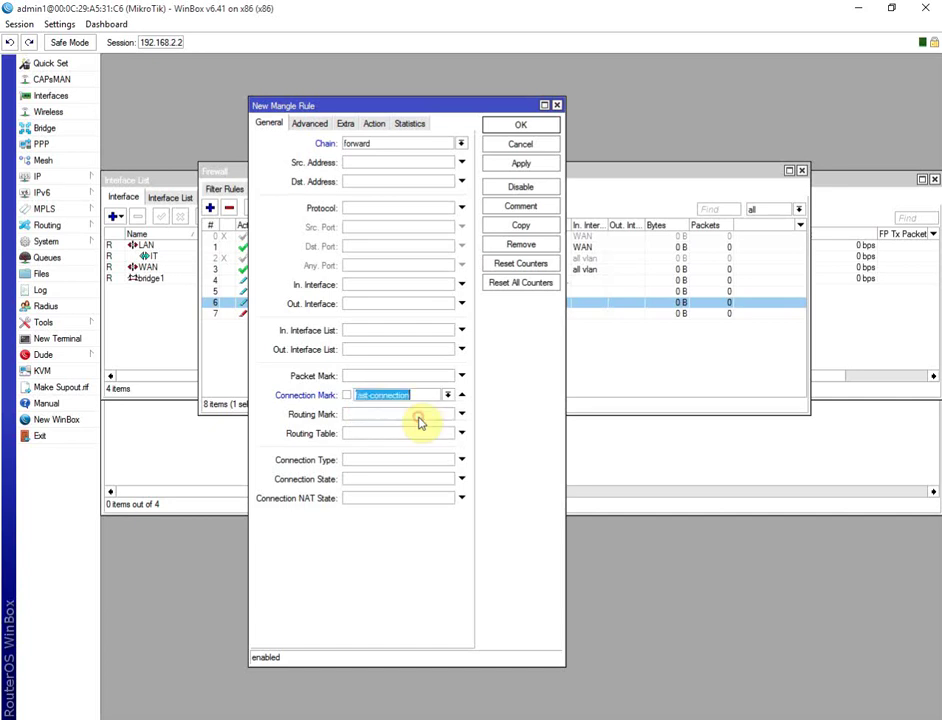
Step: Set the rule's action to mark packet with new packet mark faster-packet and passthrough off, then apply and save it
click(373, 127)
click(461, 145)
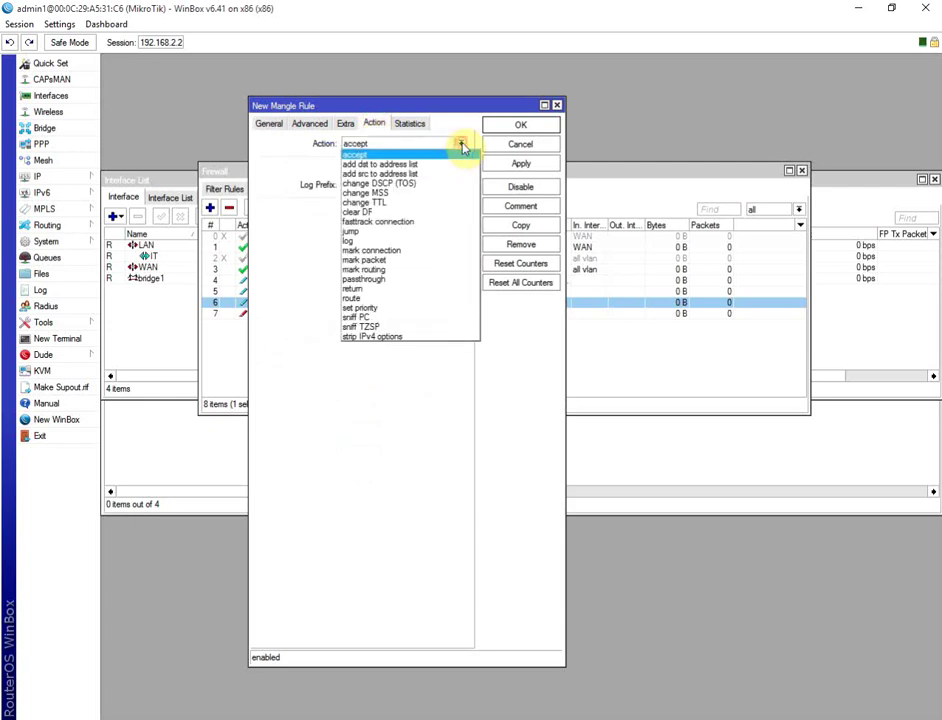
click(398, 264)
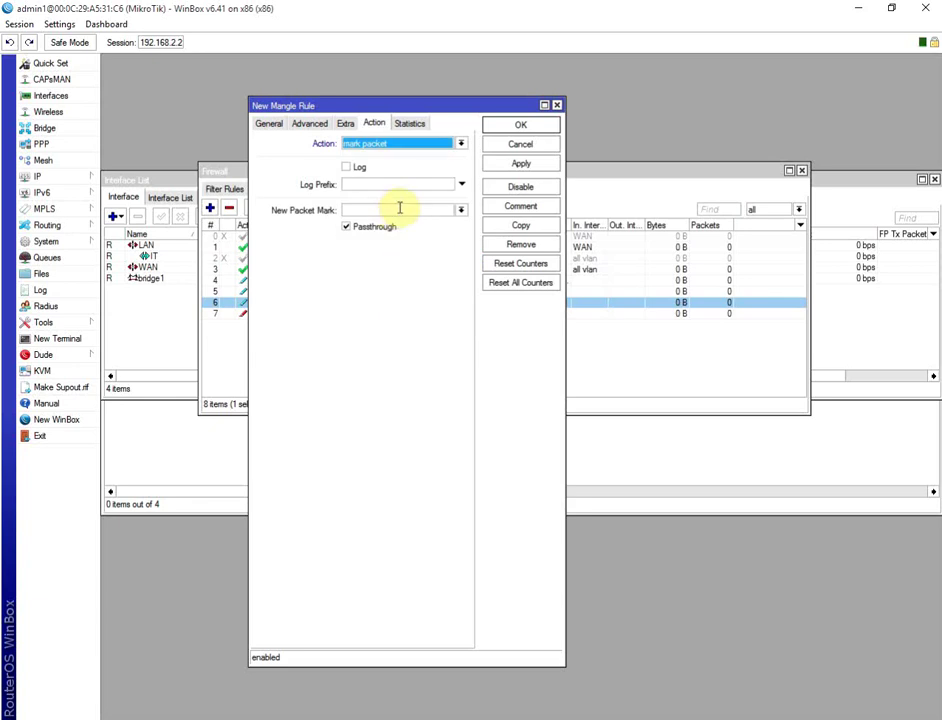
click(398, 208)
text(f)
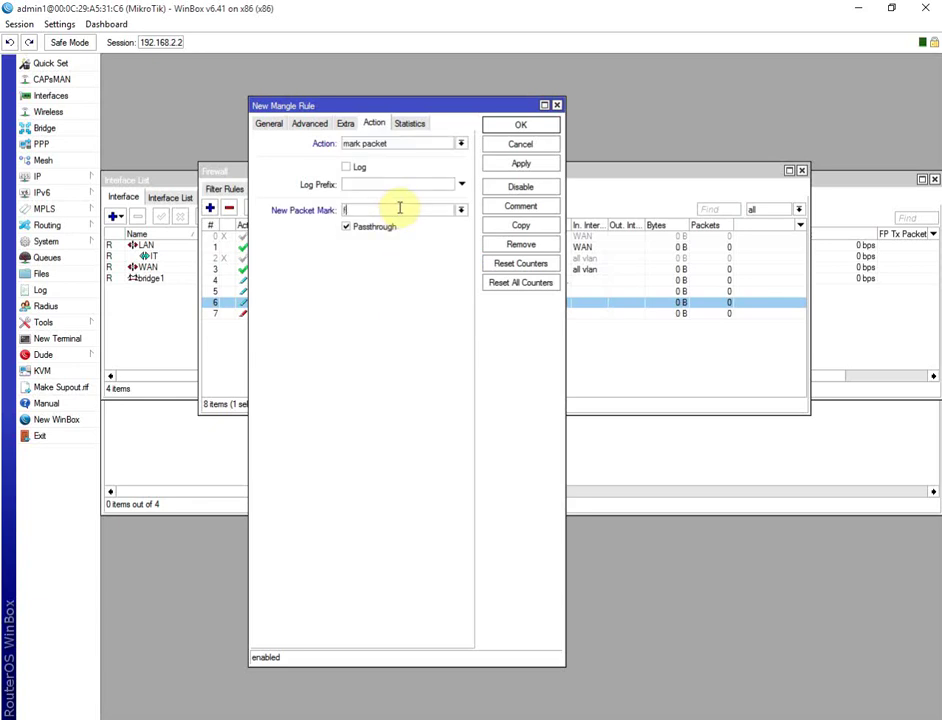
text(aster-packet)
click(370, 228)
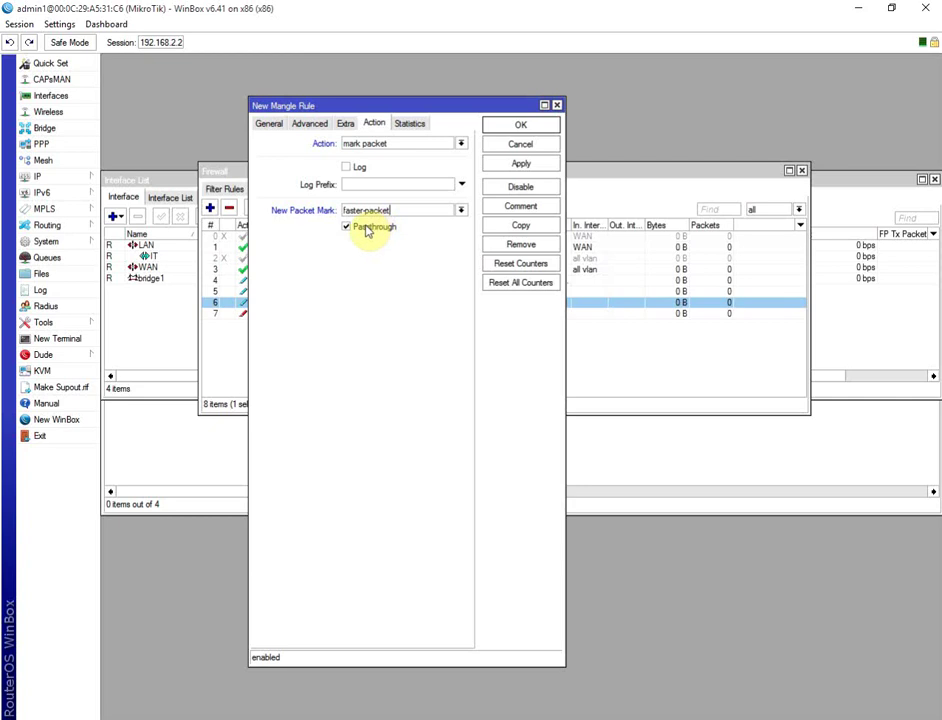
click(502, 164)
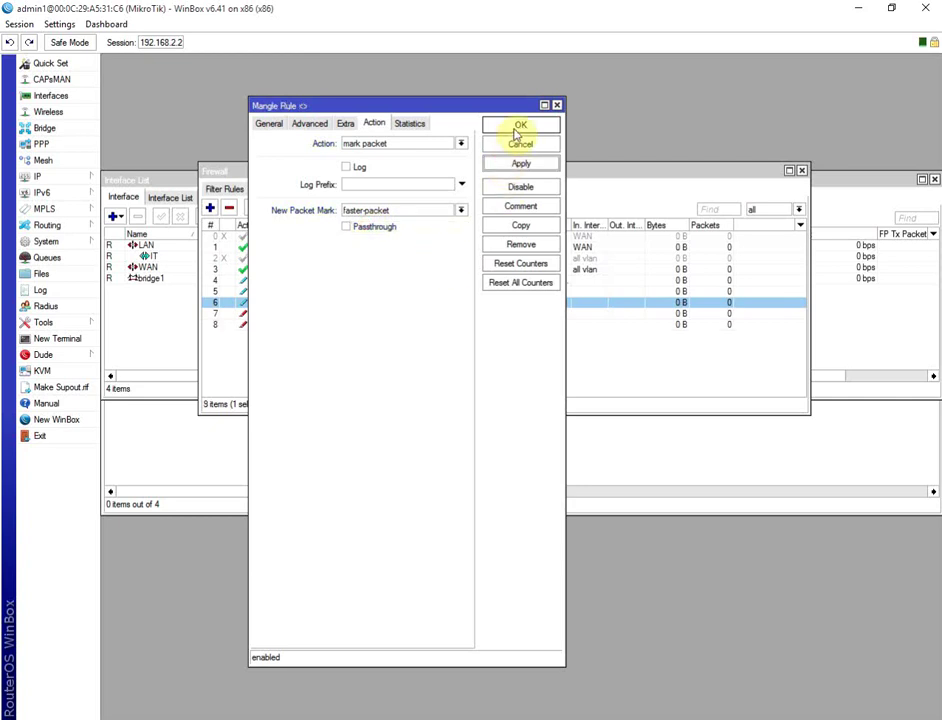
click(518, 127)
drag(285, 324, 292, 287)
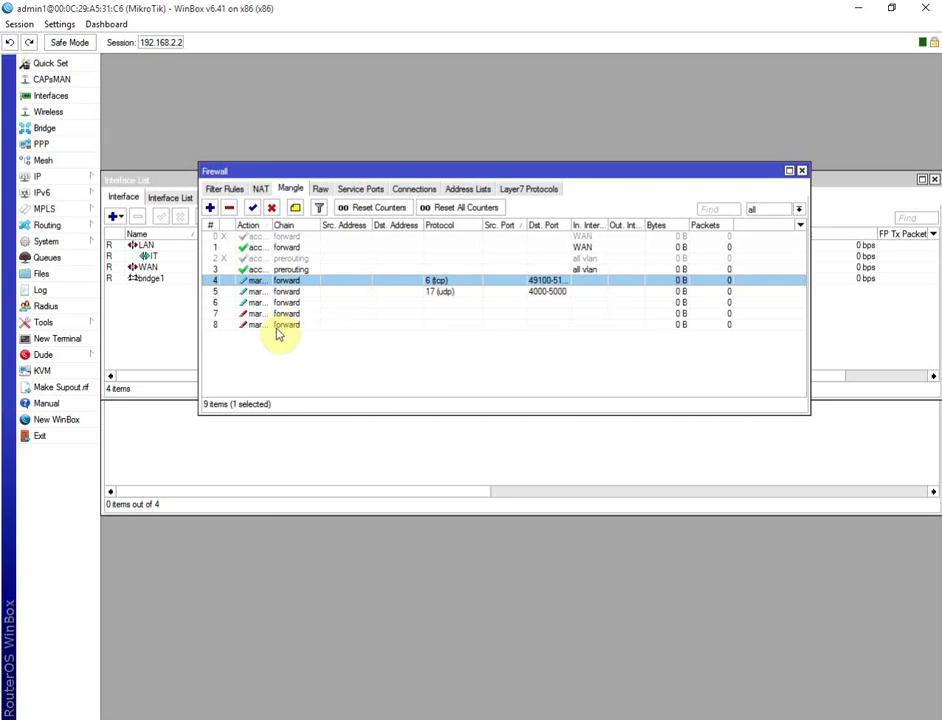
Step: Open the queue list and start a new simple queue named faster-link
click(47, 258)
drag(481, 273, 455, 183)
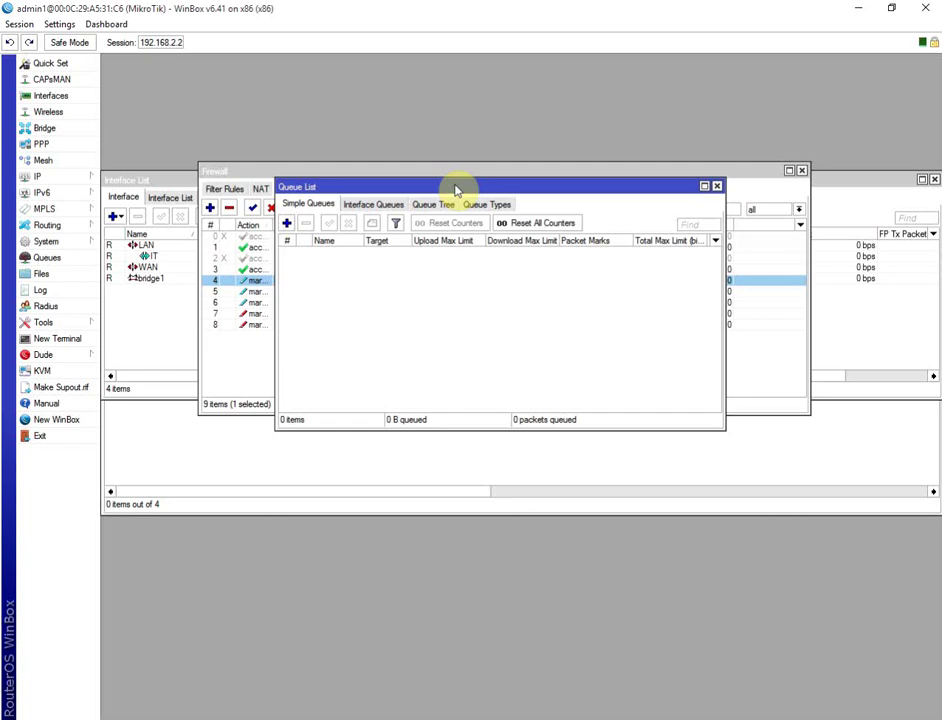
click(285, 225)
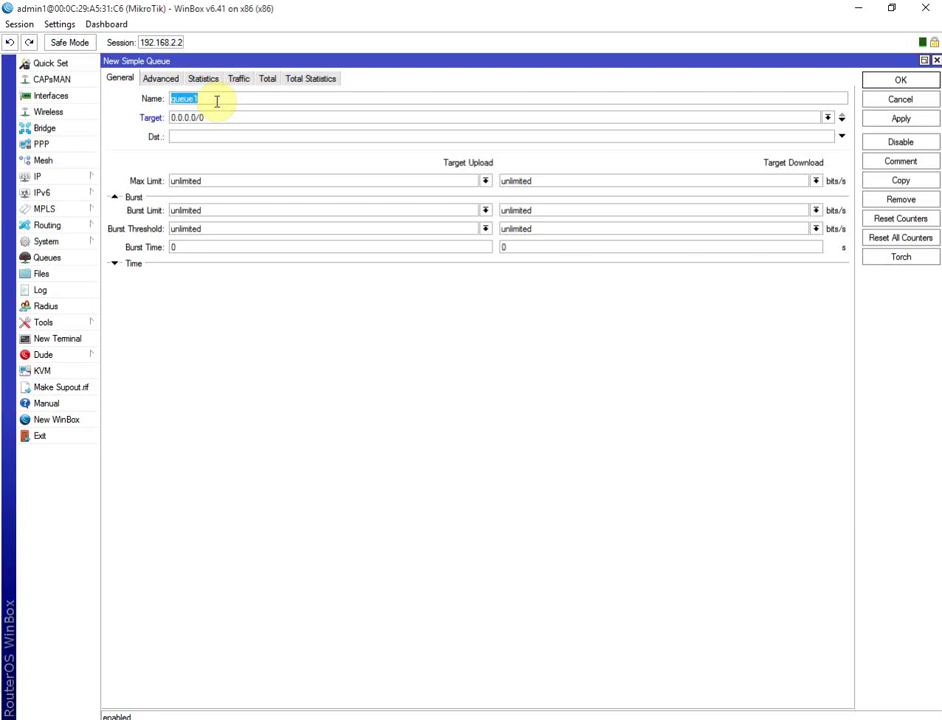
text(faster)
text(-connect)
key(BackSpace)
key(BackSpace)
key(BackSpace)
key(BackSpace)
key(BackSpace)
key(BackSpace)
text(link)
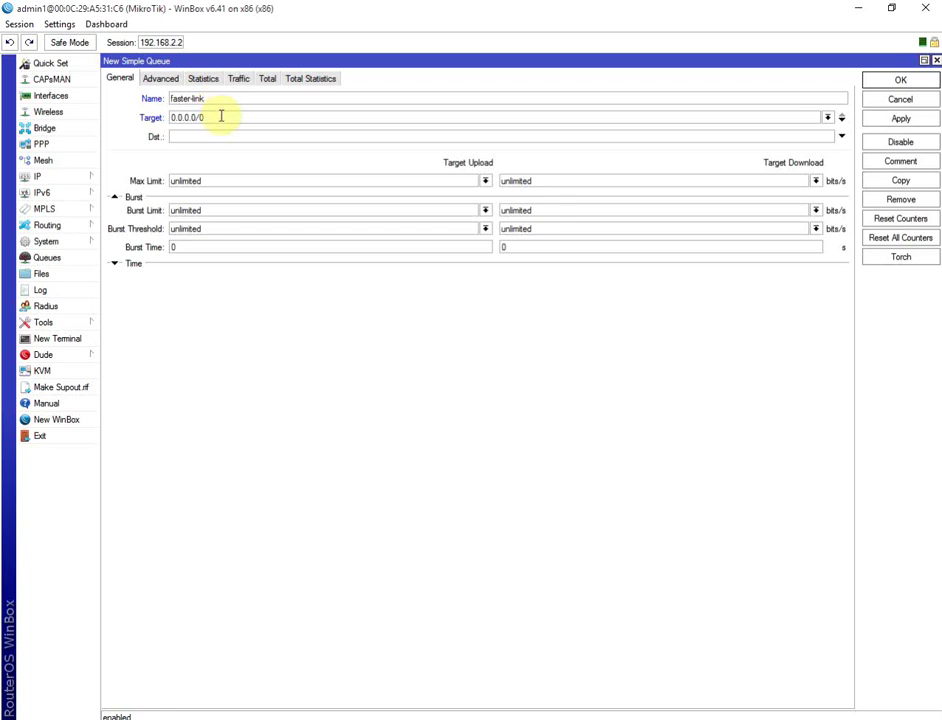
Step: Set the faster-link queue's target to 192.168.1.0
double_click(221, 116)
text(192.168.1.0)
text(/24)
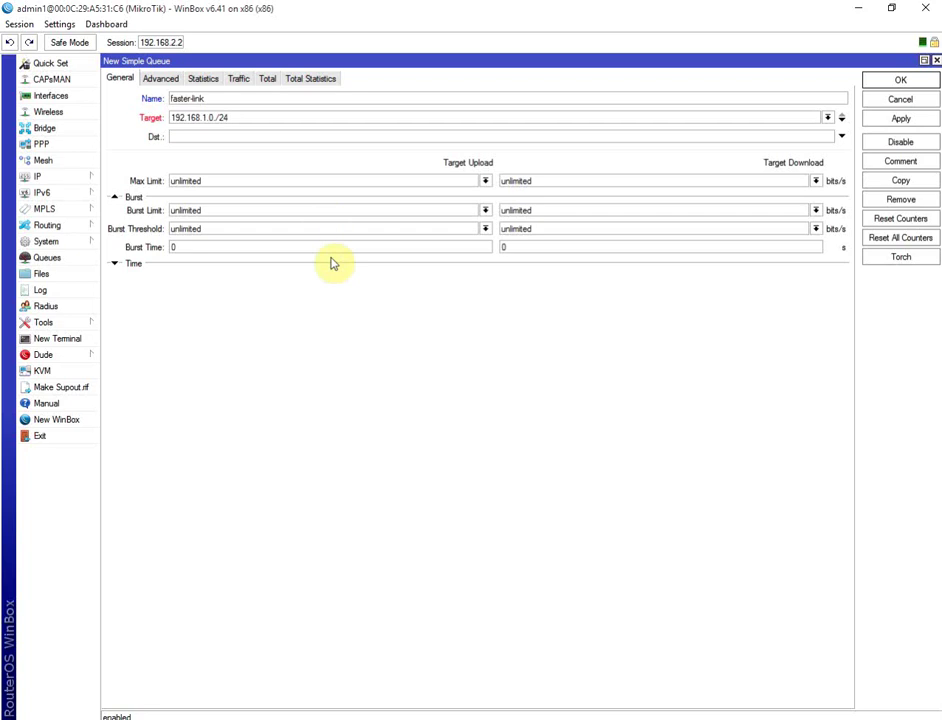
key(Left)
key(Left)
key(Left)
key(Right)
key(Right)
key(Right)
key(BackSpace)
key(BackSpace)
key(Delete)
click(271, 135)
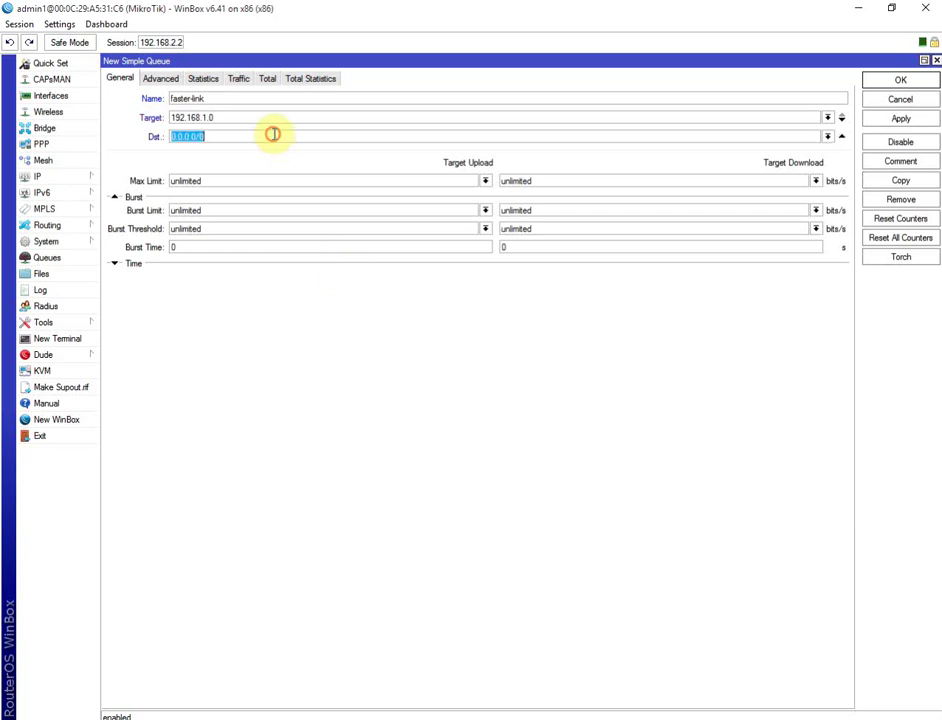
key(BackSpace)
click(828, 136)
click(842, 138)
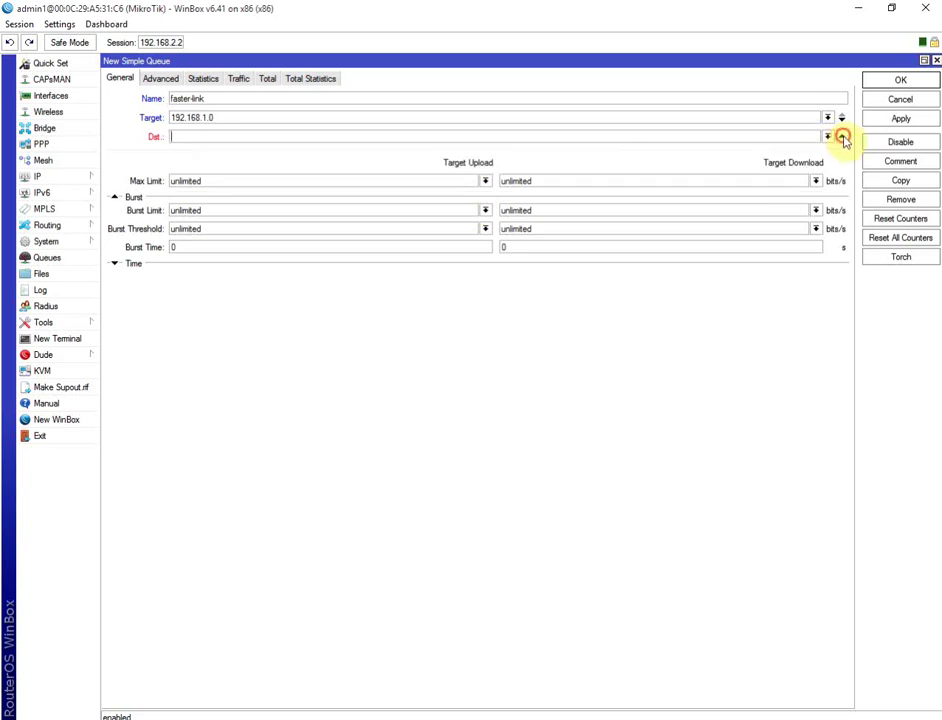
click(841, 137)
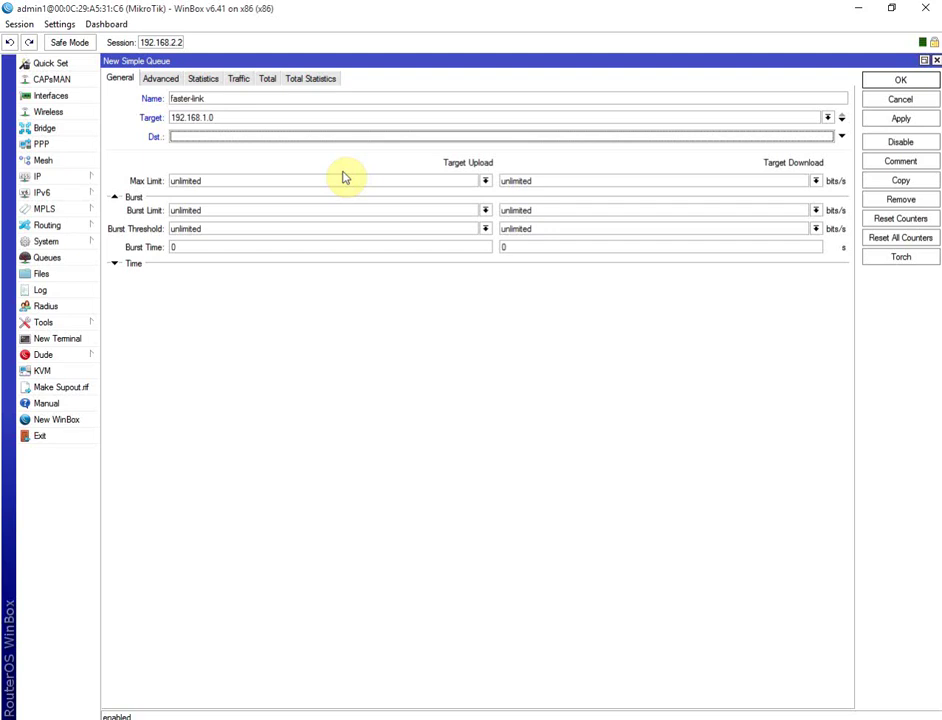
Step: Set the queue's max limit to 5M for target upload and 10M for target download
click(485, 181)
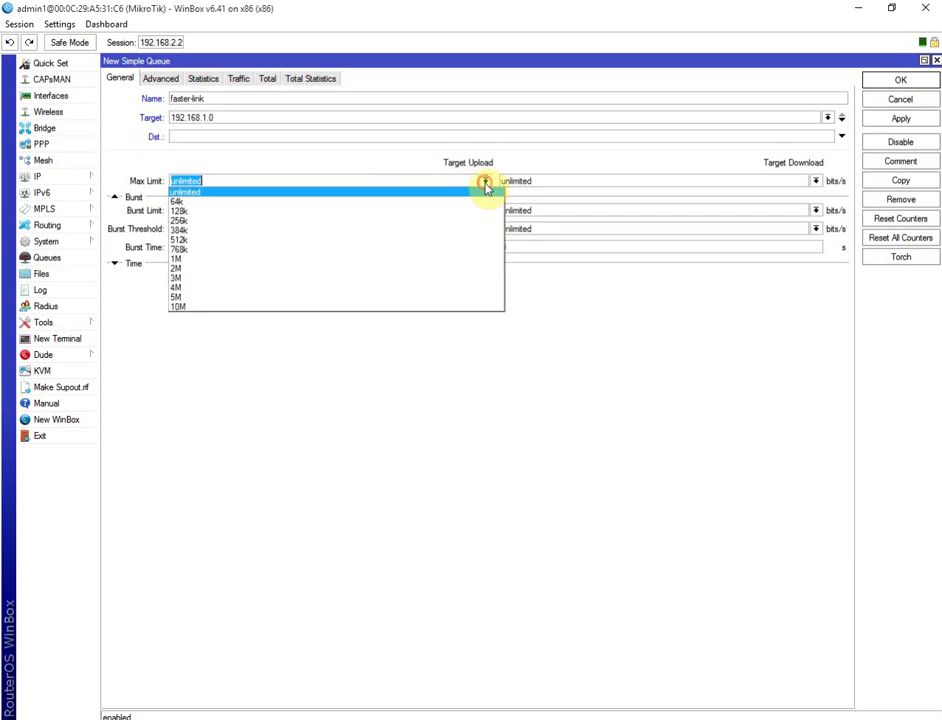
click(262, 268)
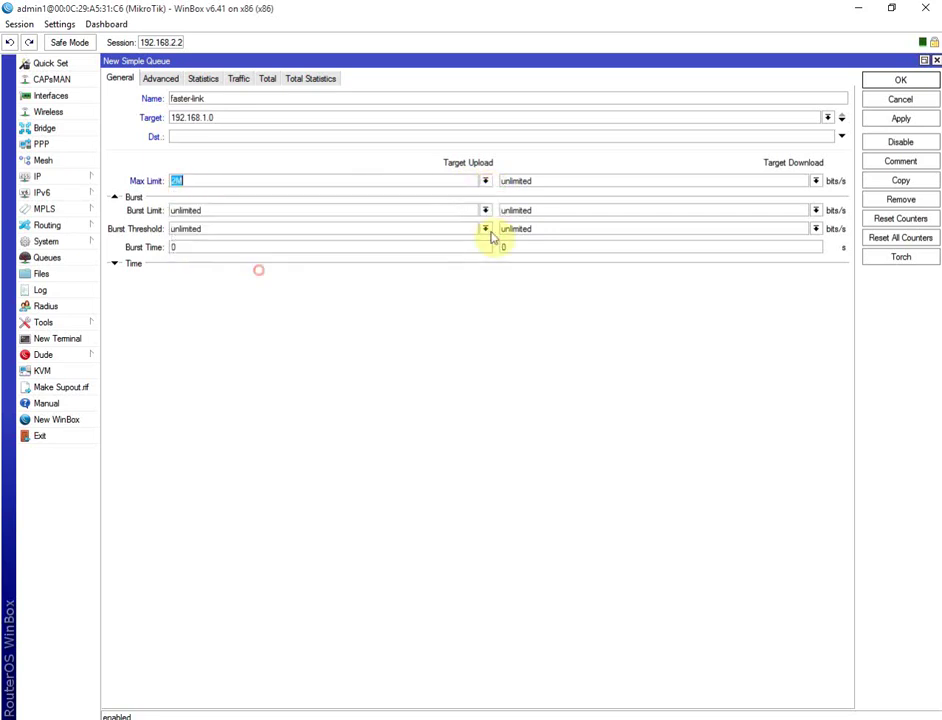
click(816, 181)
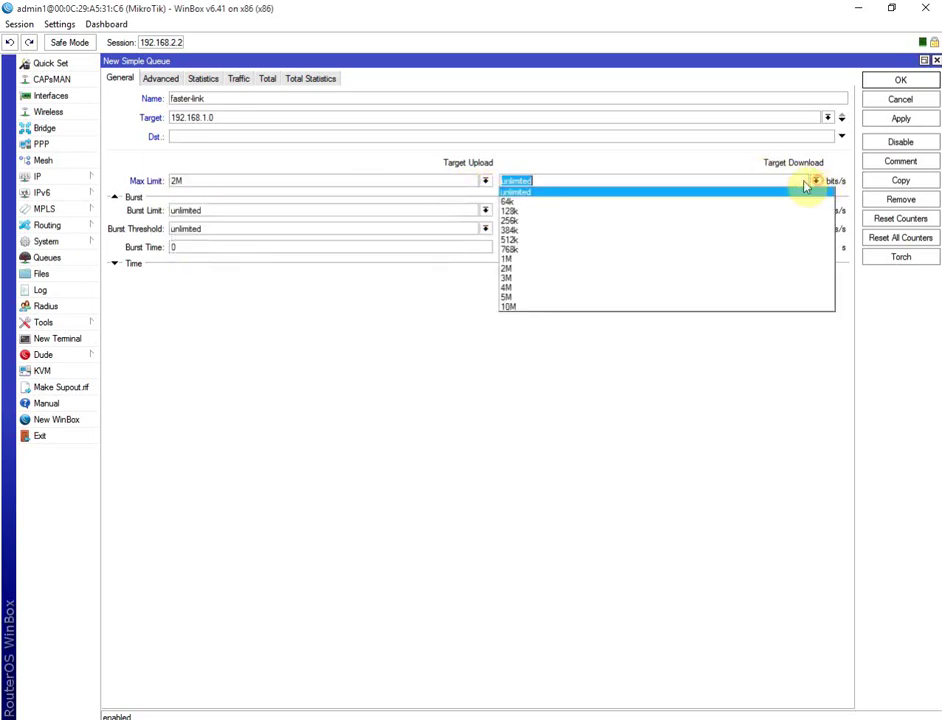
click(547, 309)
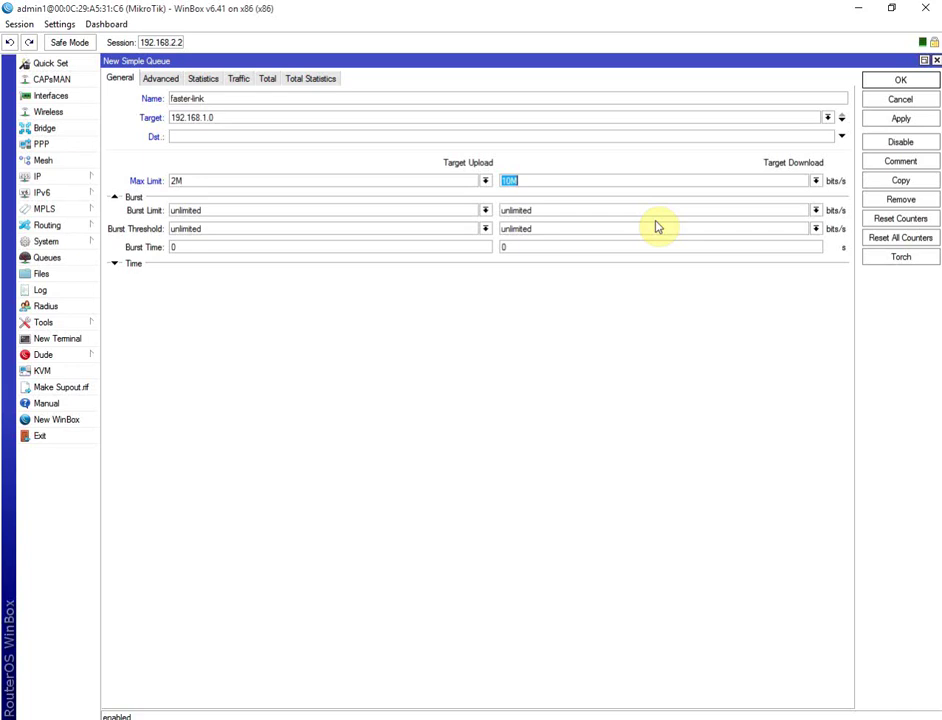
click(486, 182)
click(290, 299)
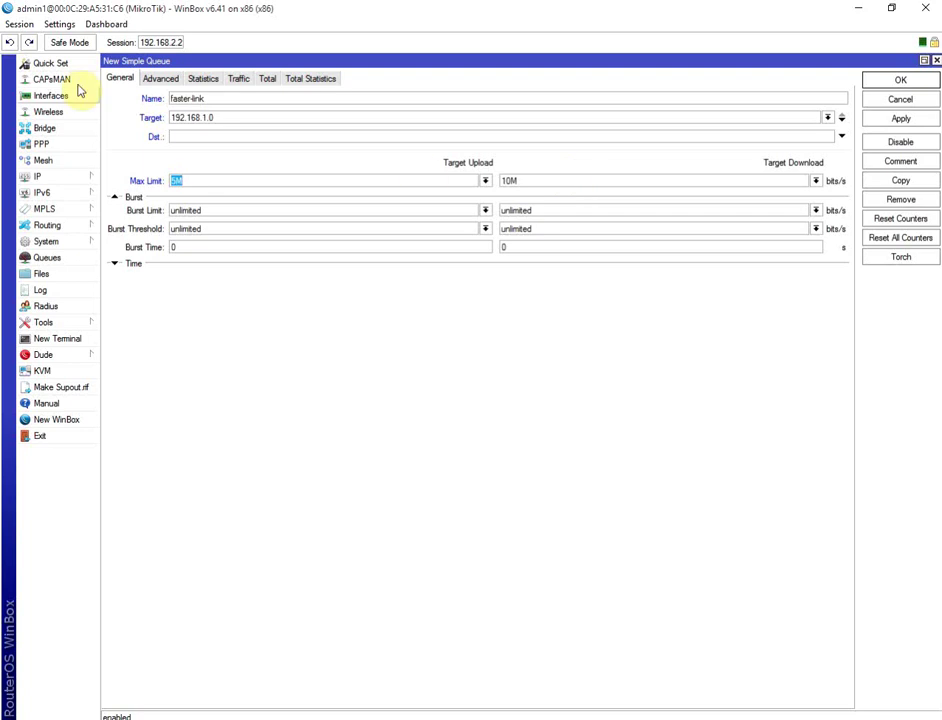
Step: Assign the packet mark faster-packet to the faster-link queue, then apply and save it
click(162, 78)
click(222, 101)
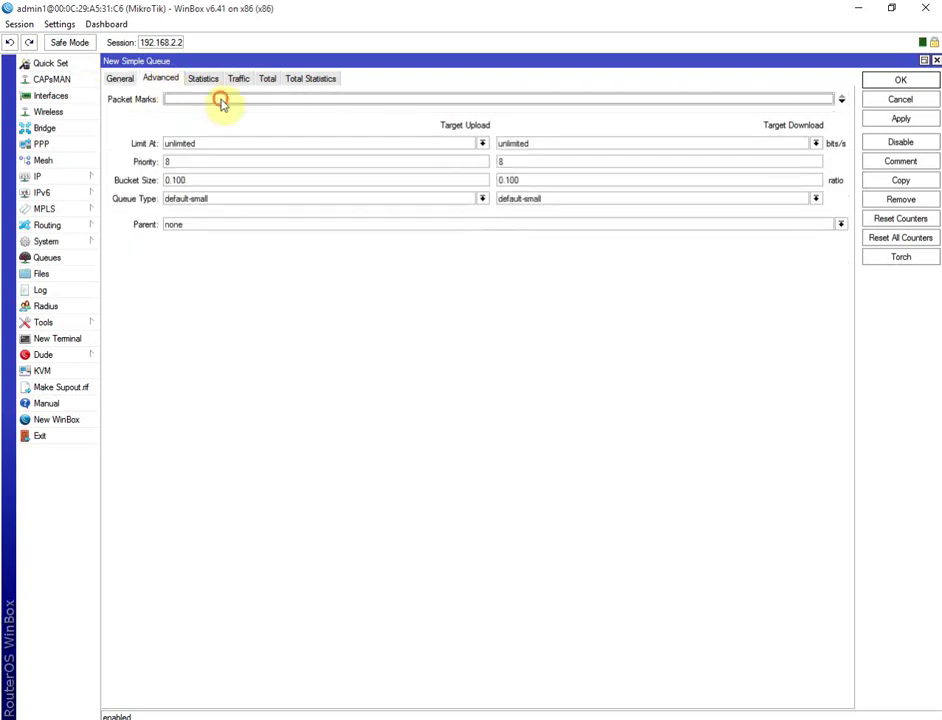
click(830, 100)
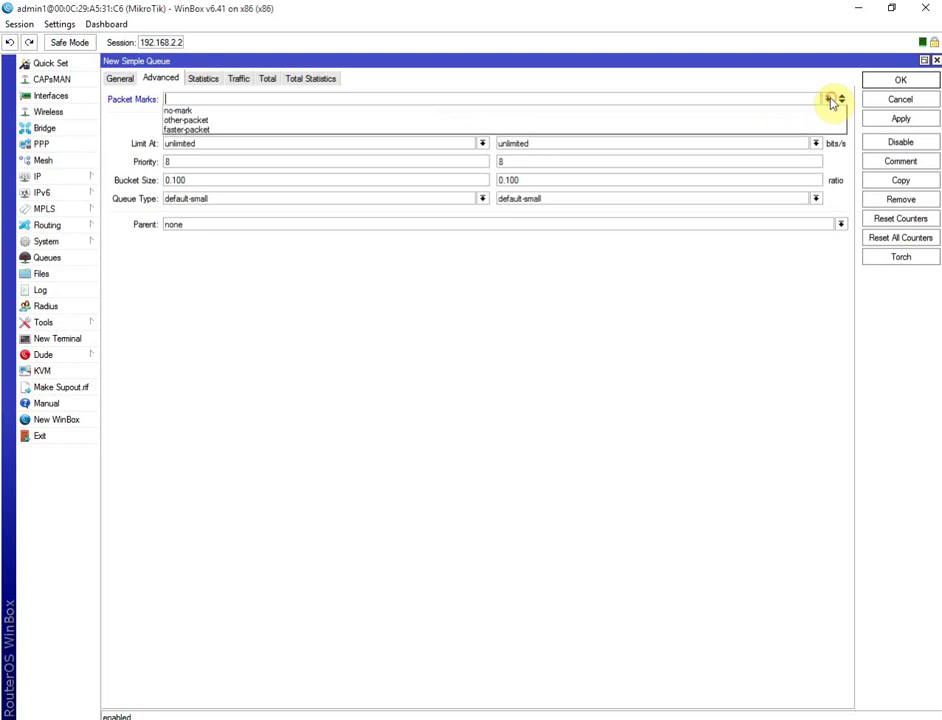
click(436, 131)
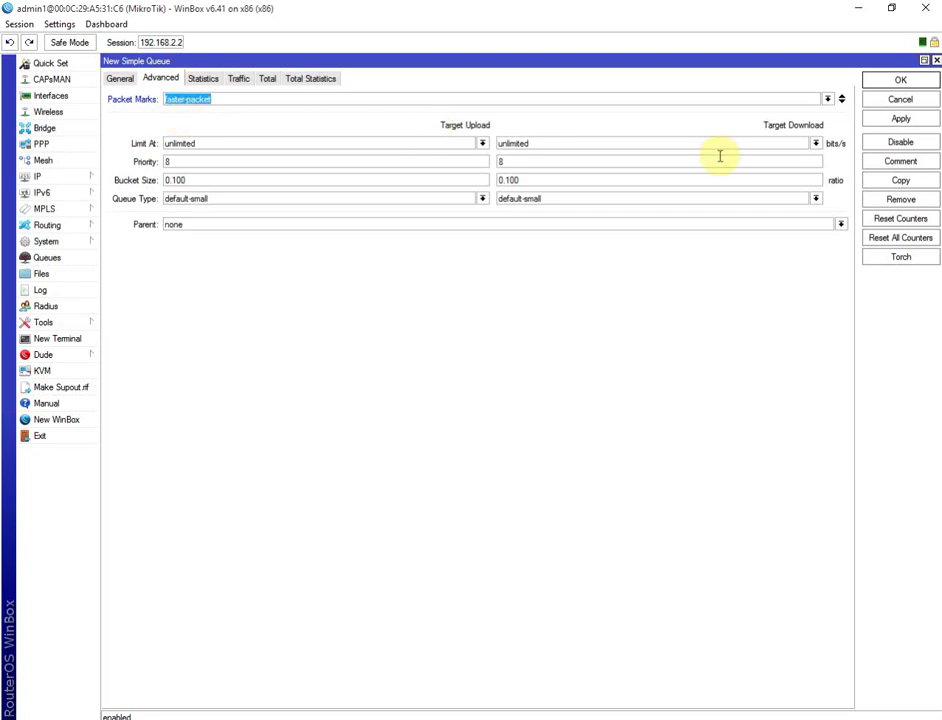
click(884, 120)
click(898, 82)
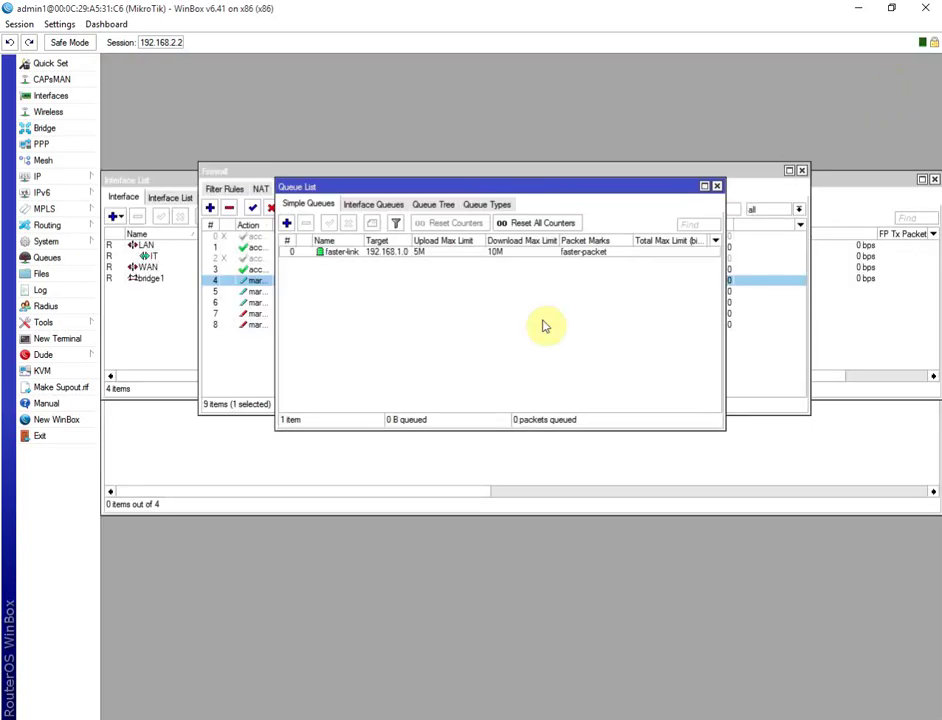
Step: Reopen the faster-link queue, change its target to 192.168.1.0/24 and apply the change
click(388, 252)
double_click(409, 253)
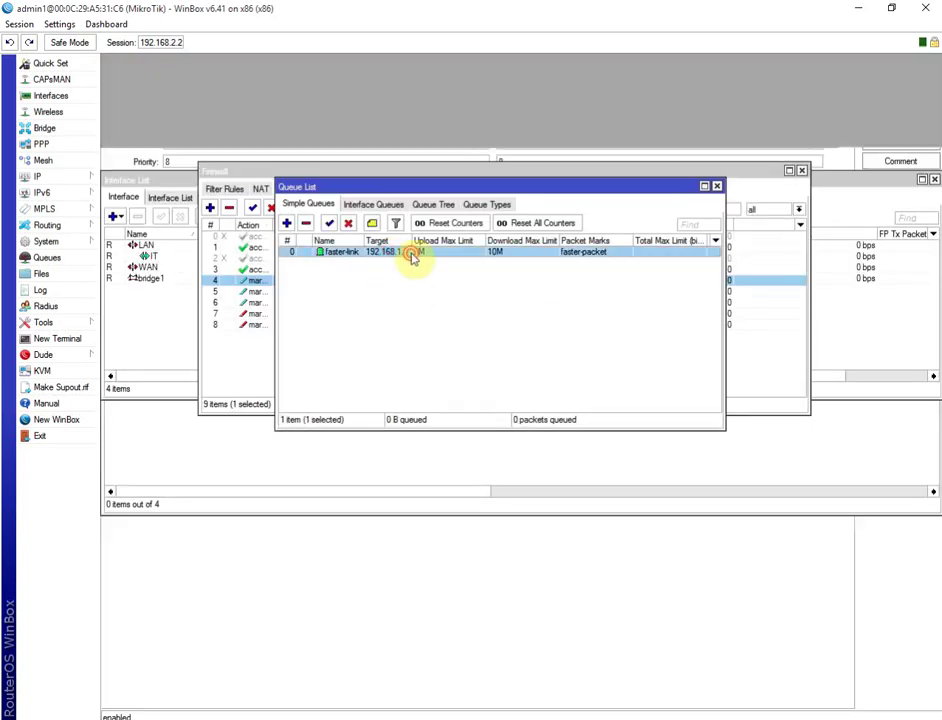
click(124, 78)
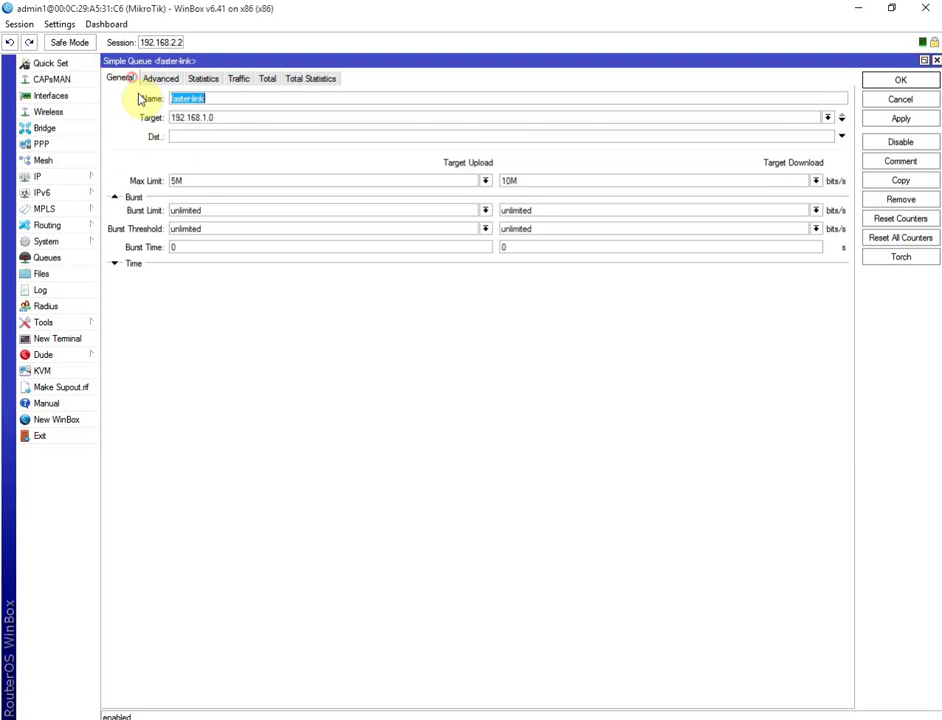
click(221, 117)
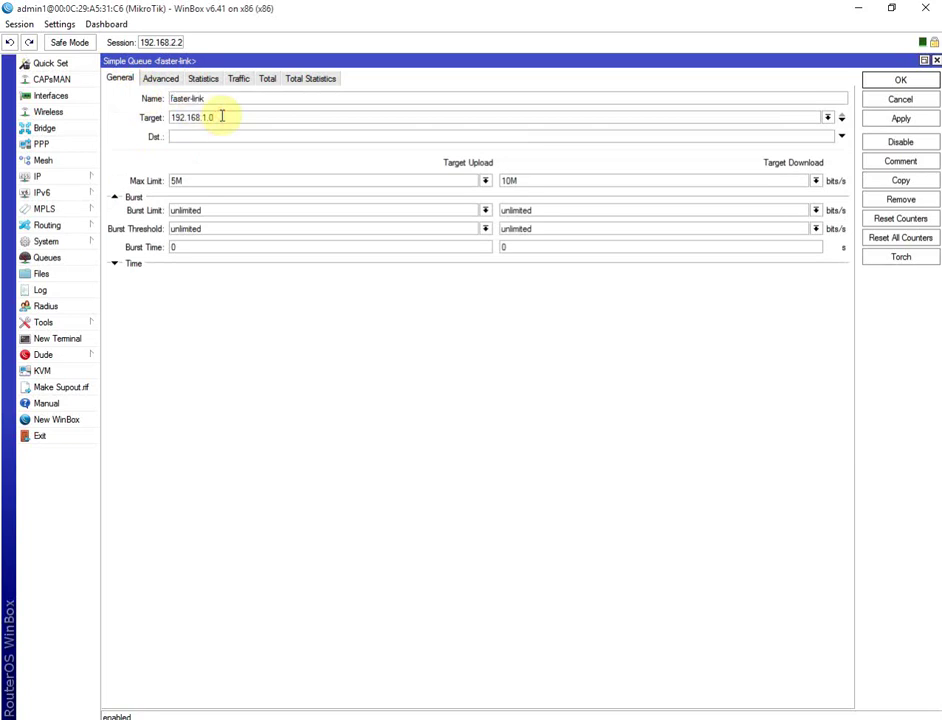
text(/24)
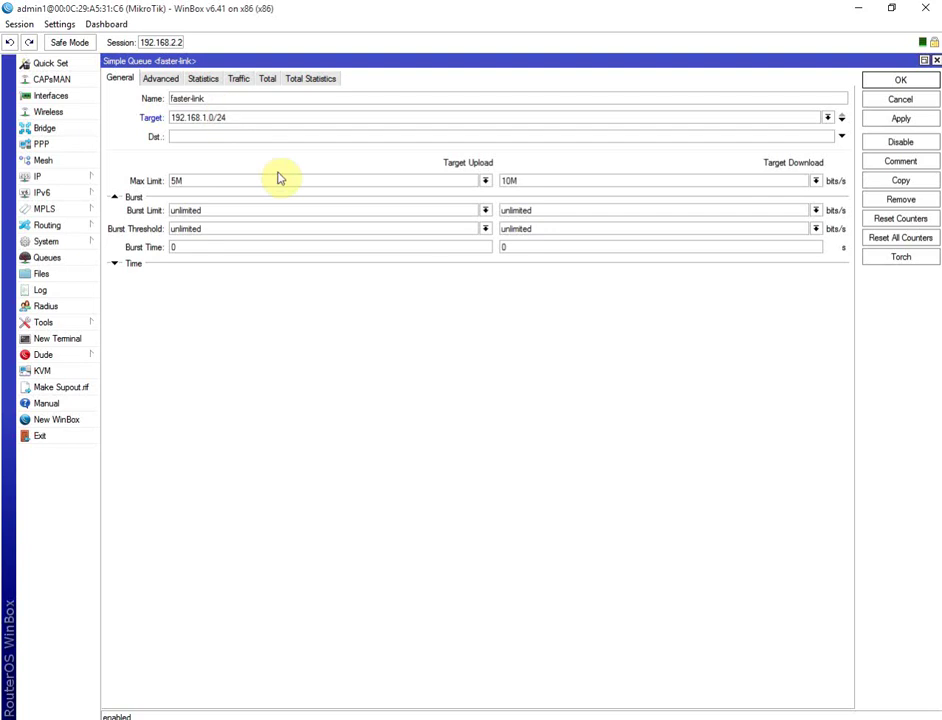
click(886, 119)
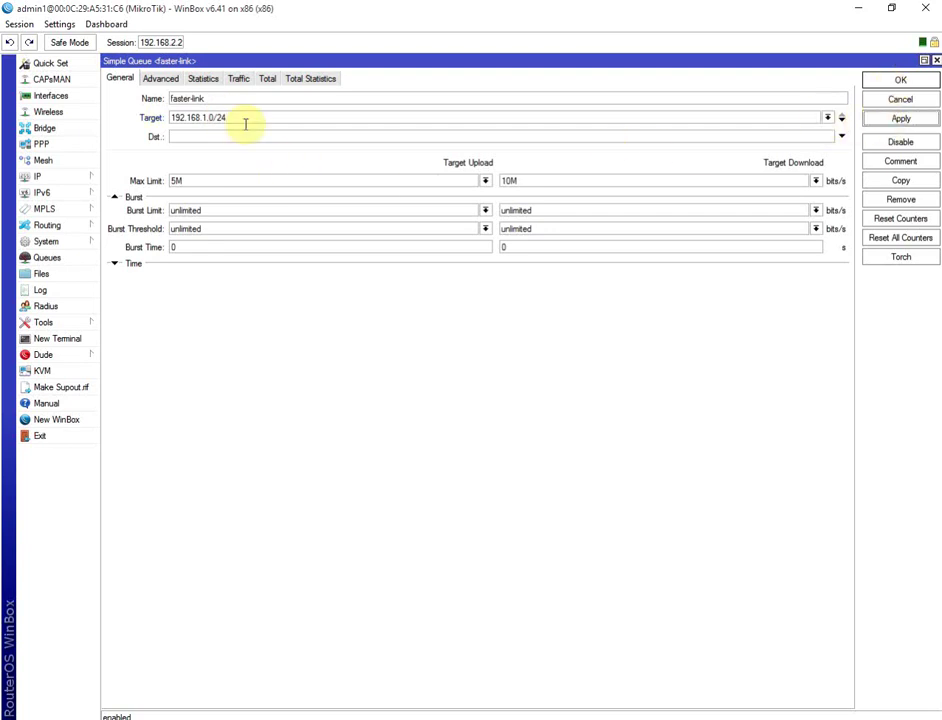
Step: Save the faster-link queue, then reopen it to check its target and max limits and confirm the settings
click(886, 84)
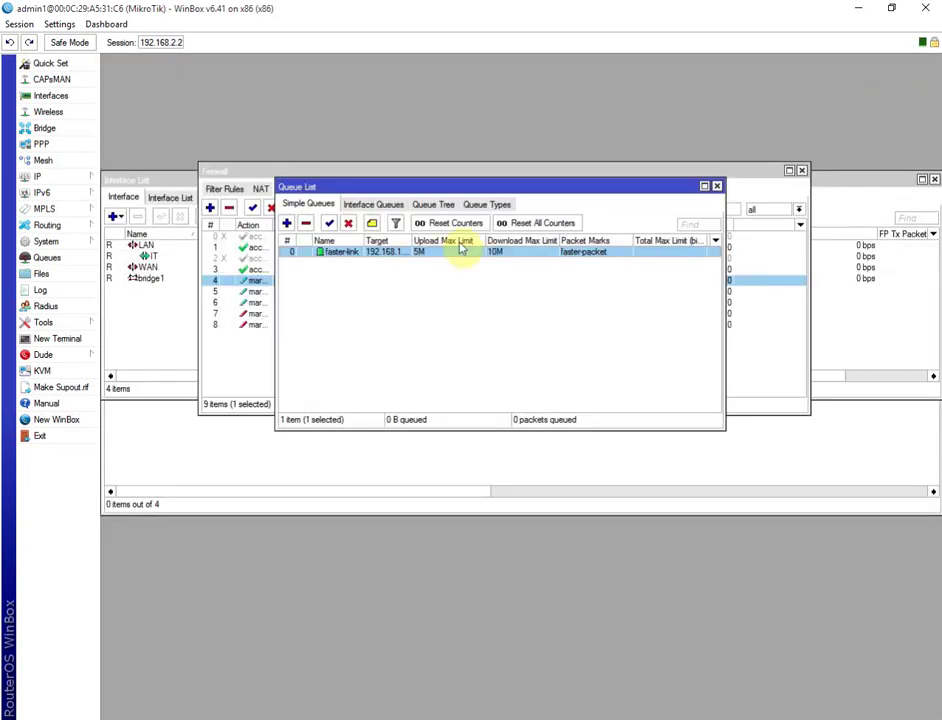
double_click(374, 252)
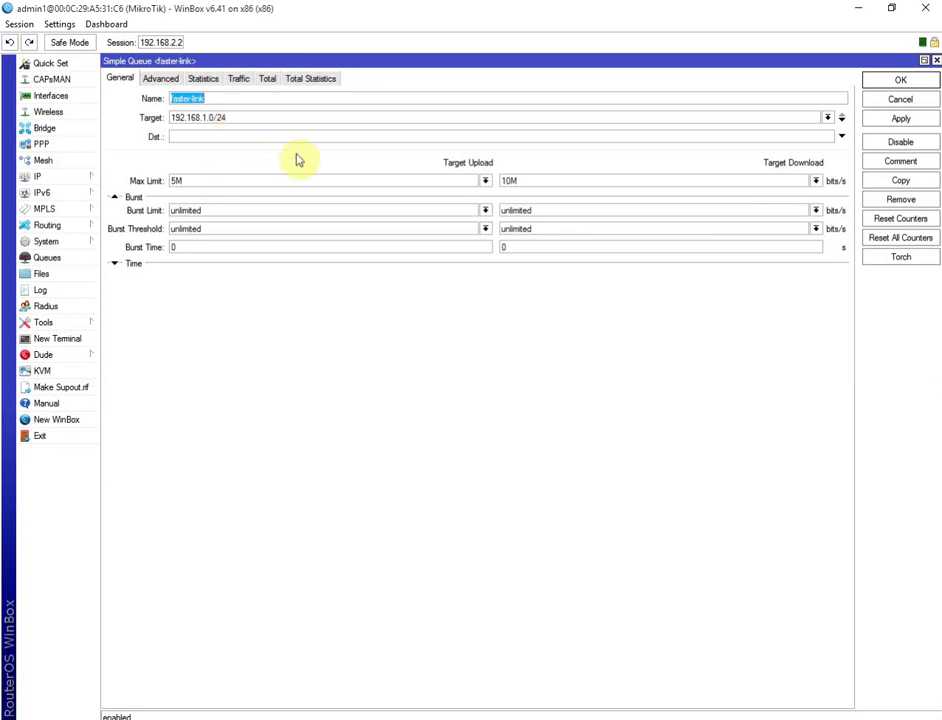
click(901, 120)
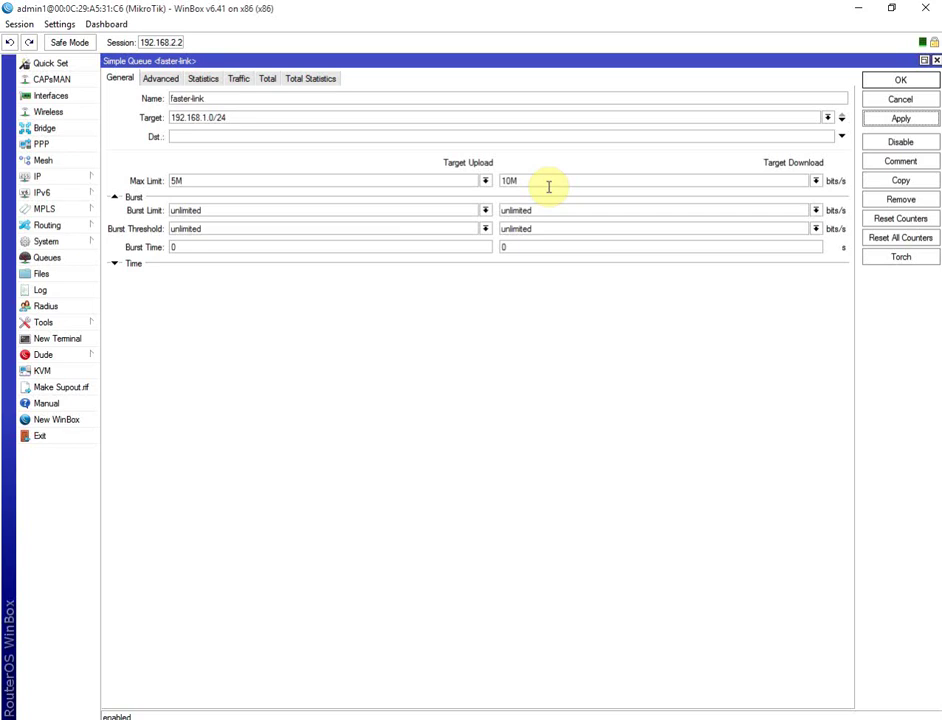
click(884, 86)
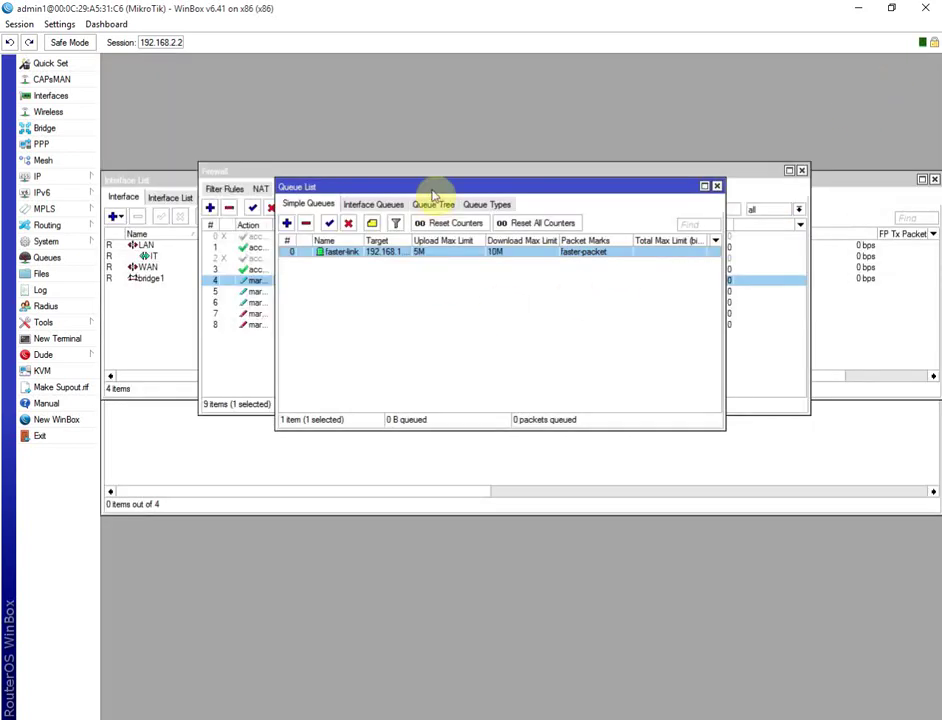
Step: Move the queue list clear of the firewall window and review the forward-chain marking rules 4 to 7 in the mangle list
drag(431, 194, 492, 326)
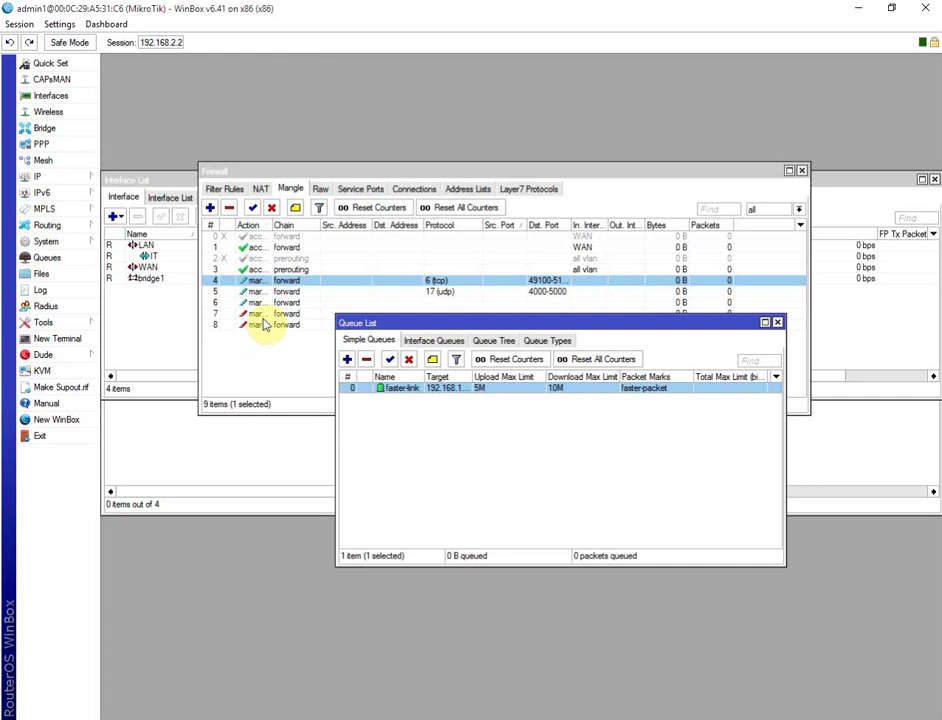
drag(560, 322, 635, 417)
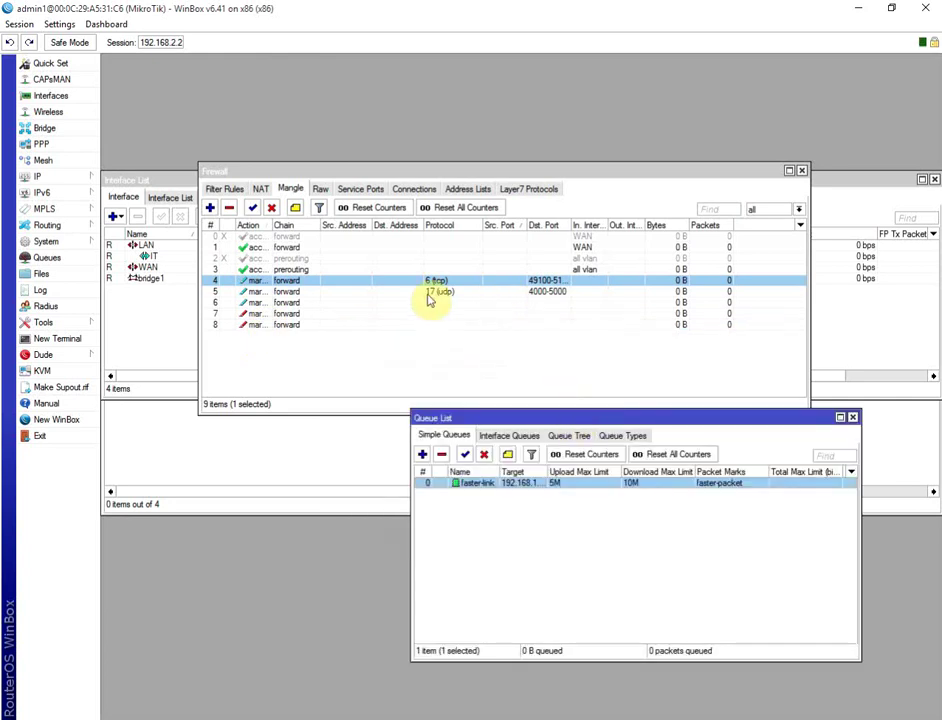
click(298, 288)
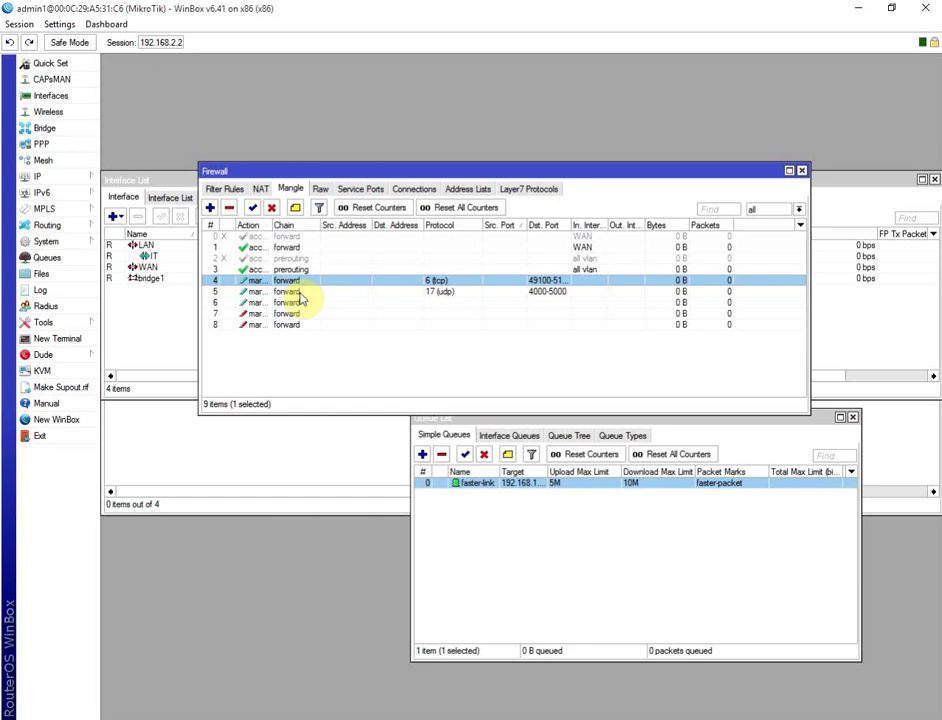
click(300, 292)
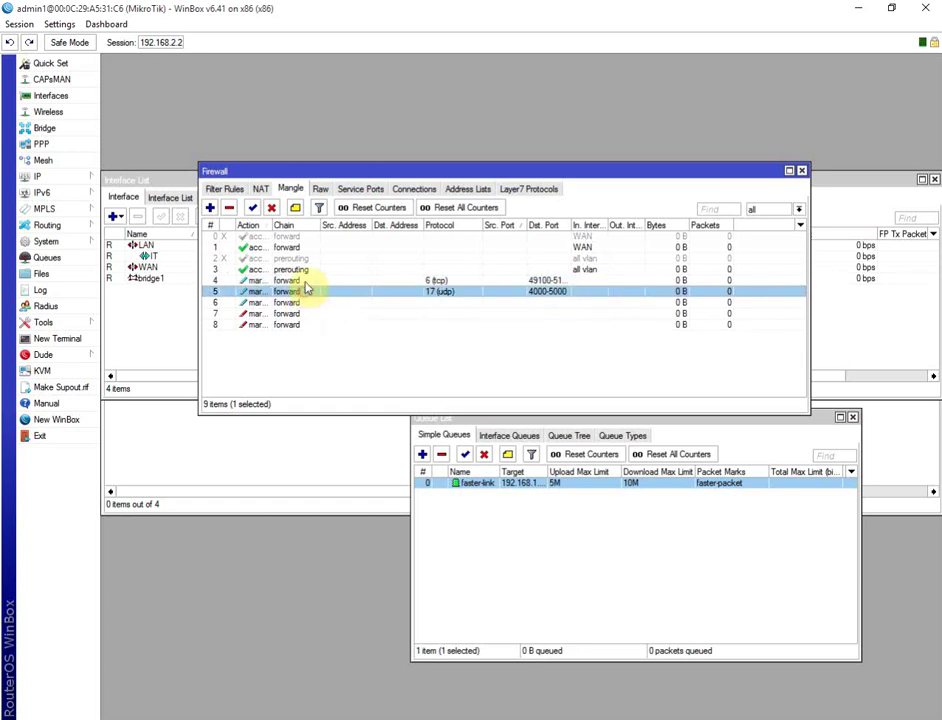
click(305, 282)
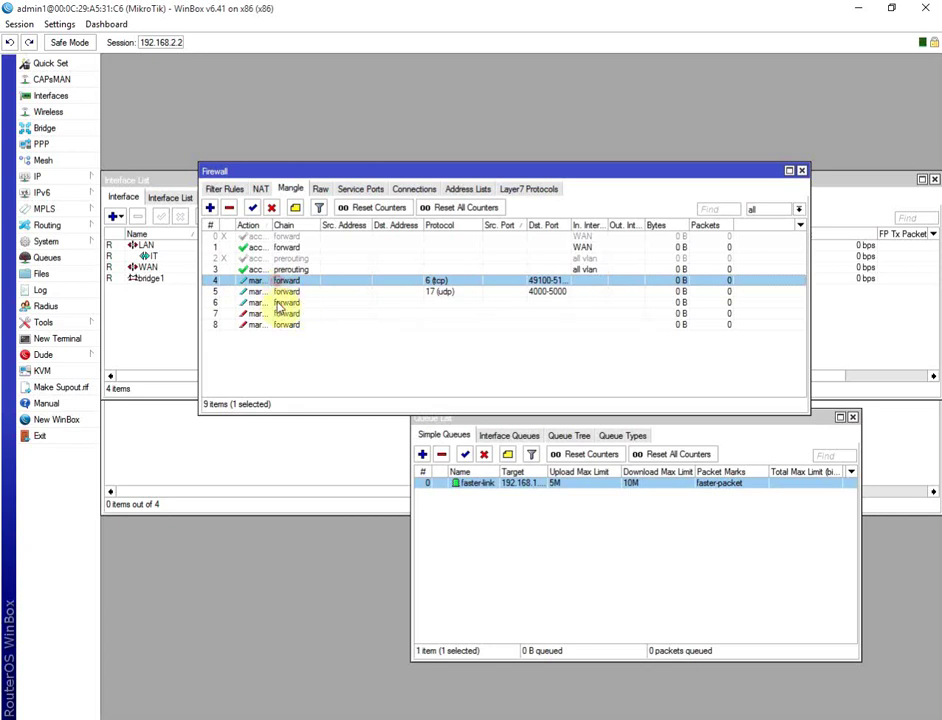
click(282, 293)
click(275, 303)
click(275, 314)
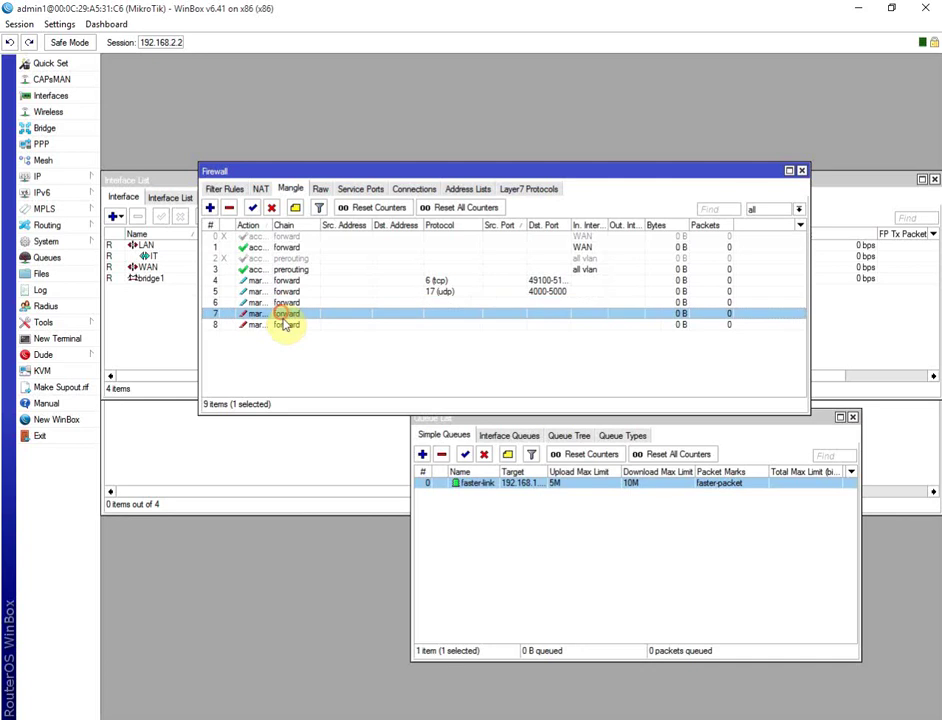
click(440, 291)
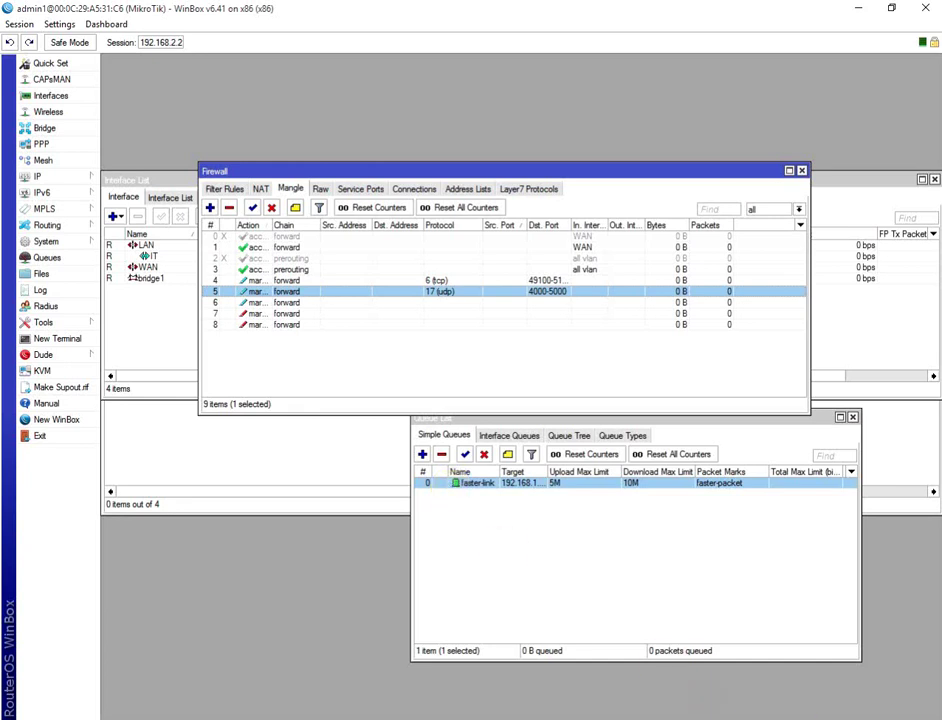
click(795, 719)
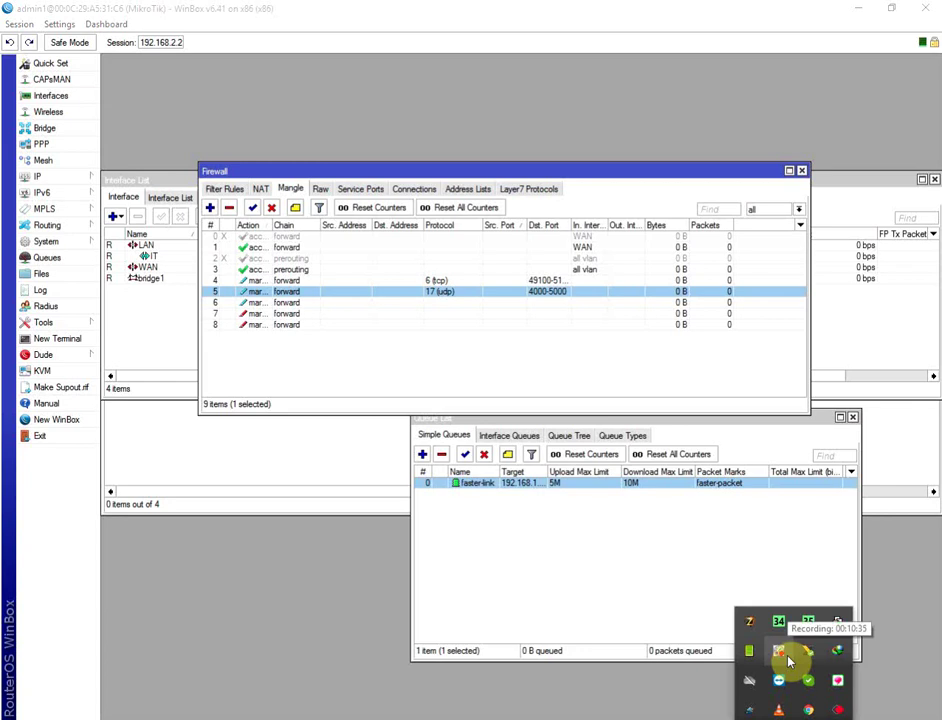
click(633, 694)
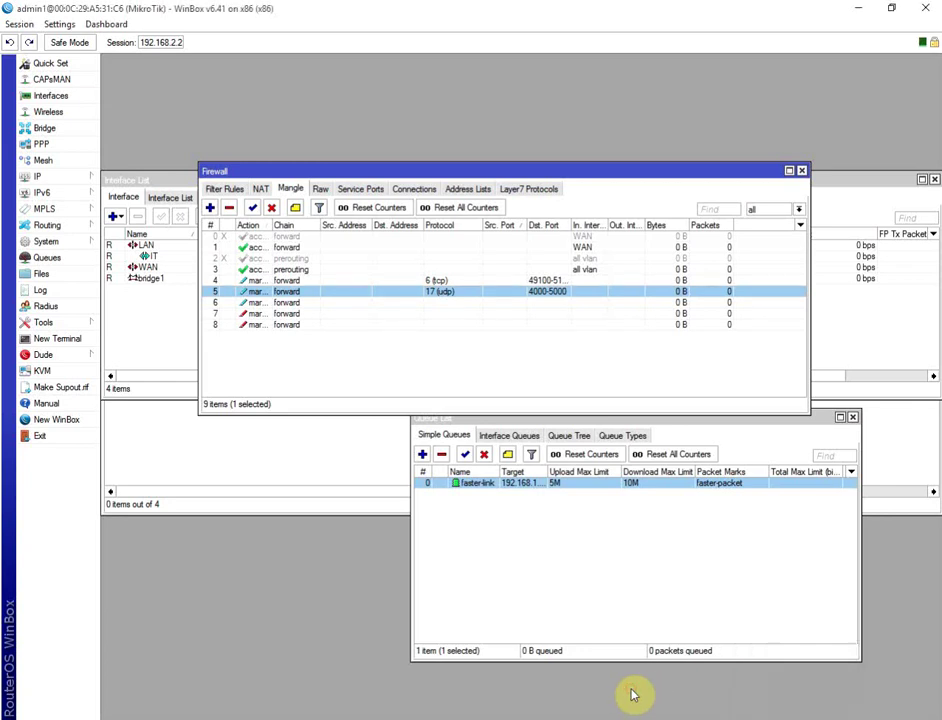